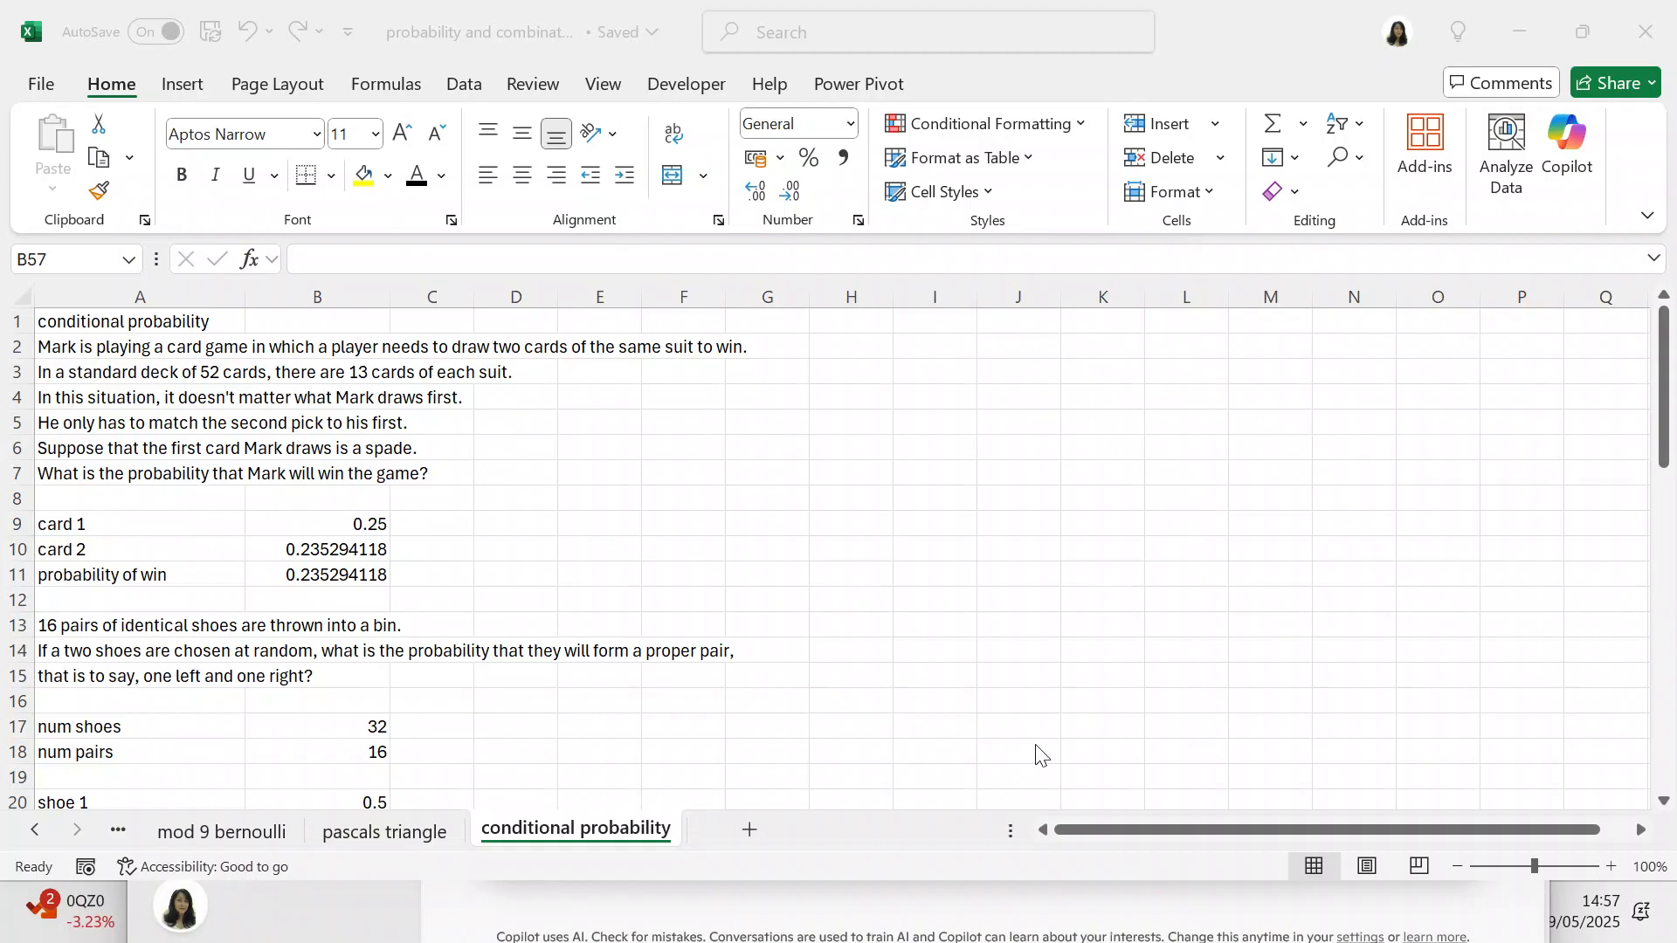
Examine the formulas for card 1, card 2 and the probability of a win in cells B9 to B11
click(391, 522)
click(384, 522)
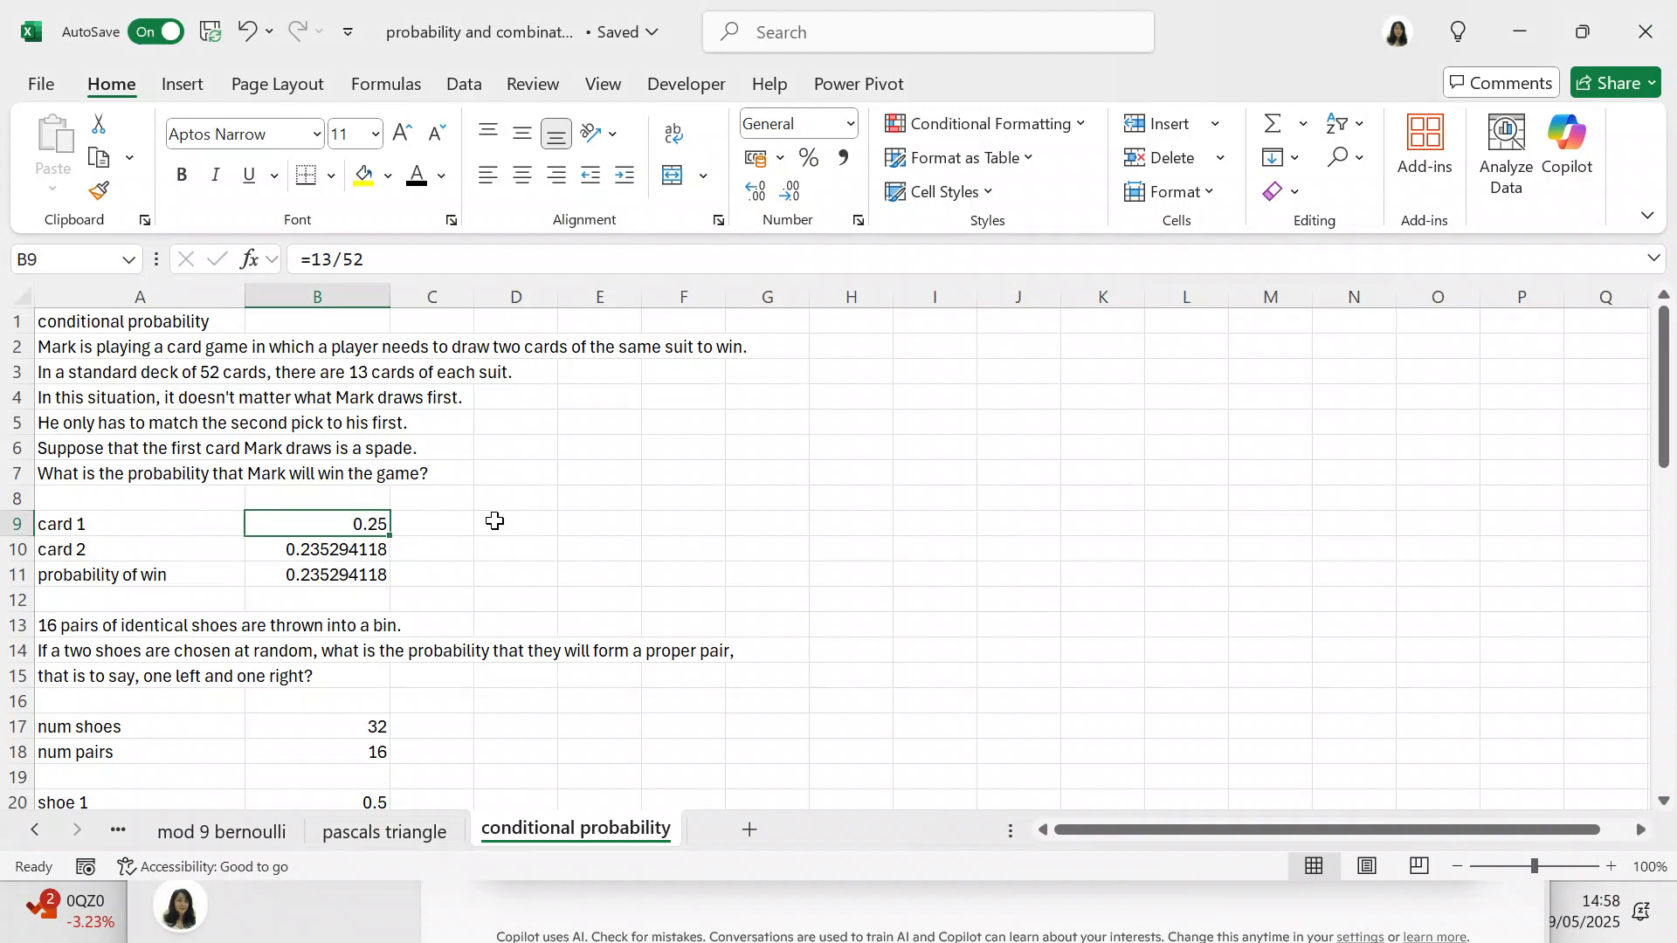
key(Down)
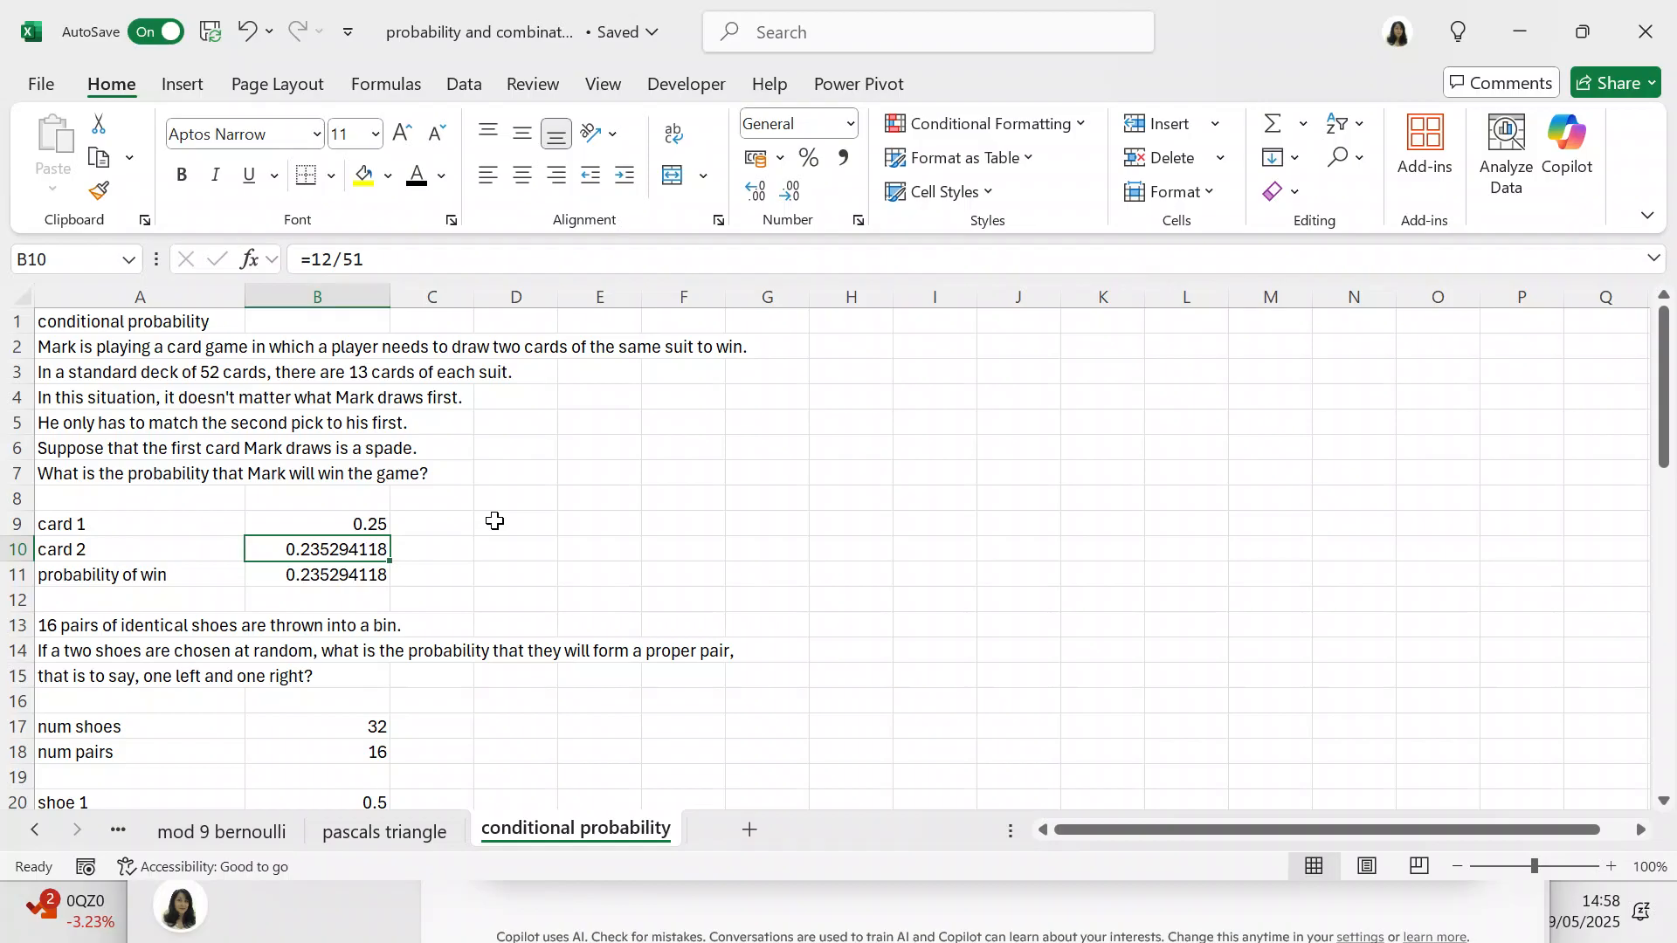
key(Down)
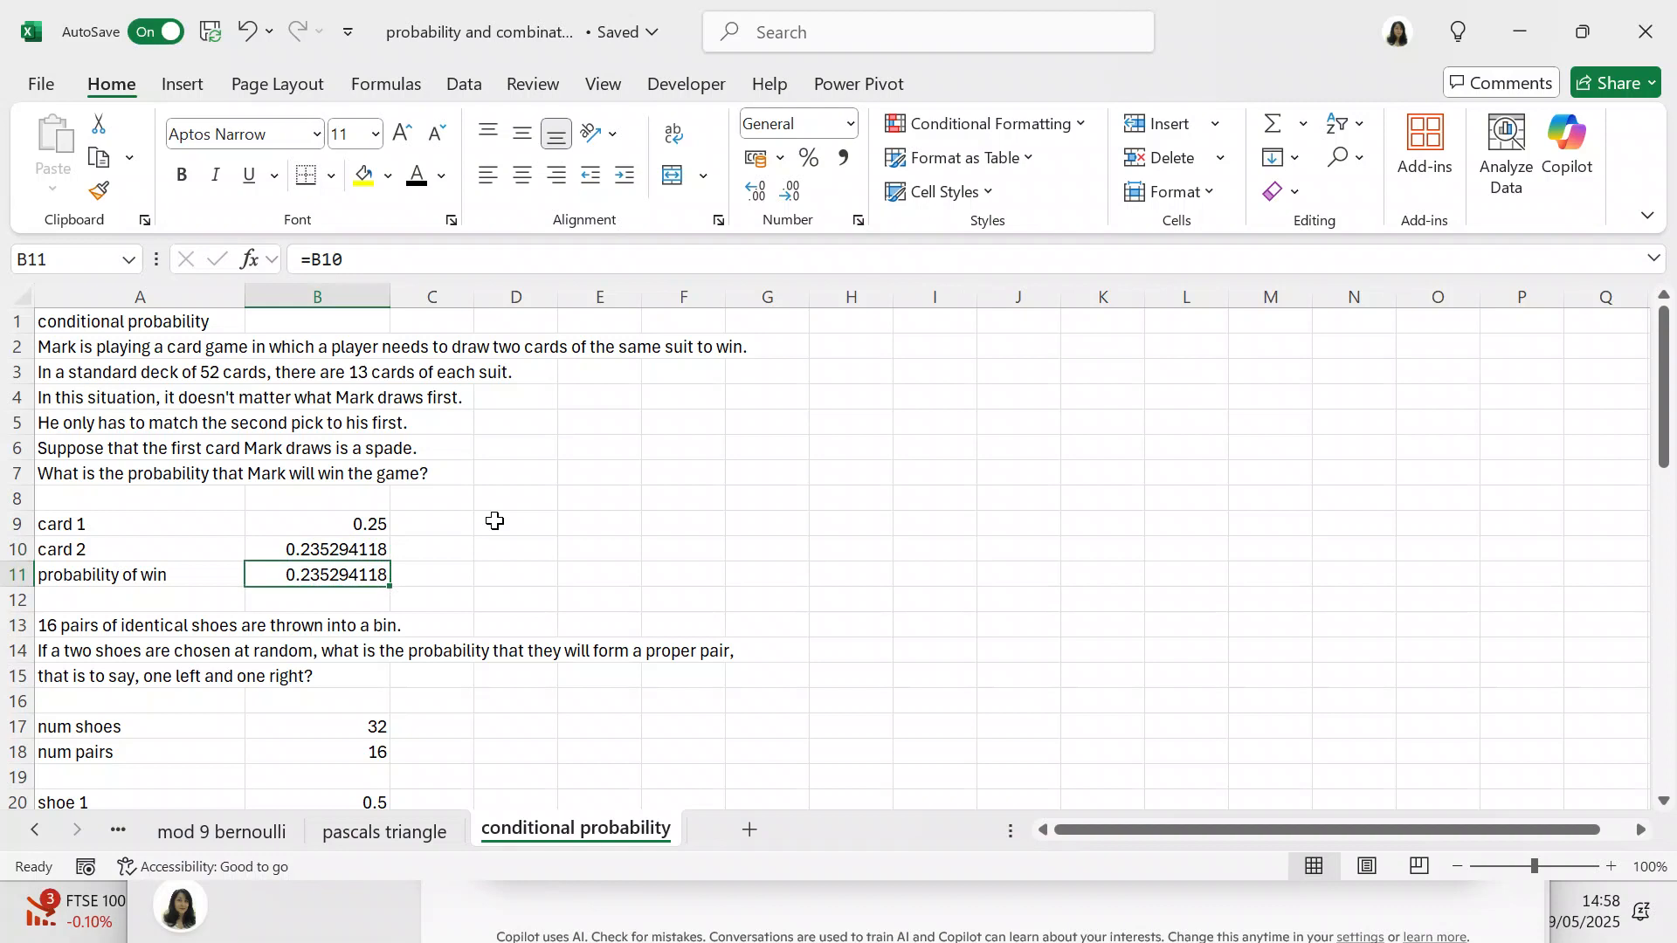
Examine the shoe-pair problem's inputs and formulas in cells B17 to B22, from the number of shoes to the probability of a pair
drag(1664, 399, 1653, 493)
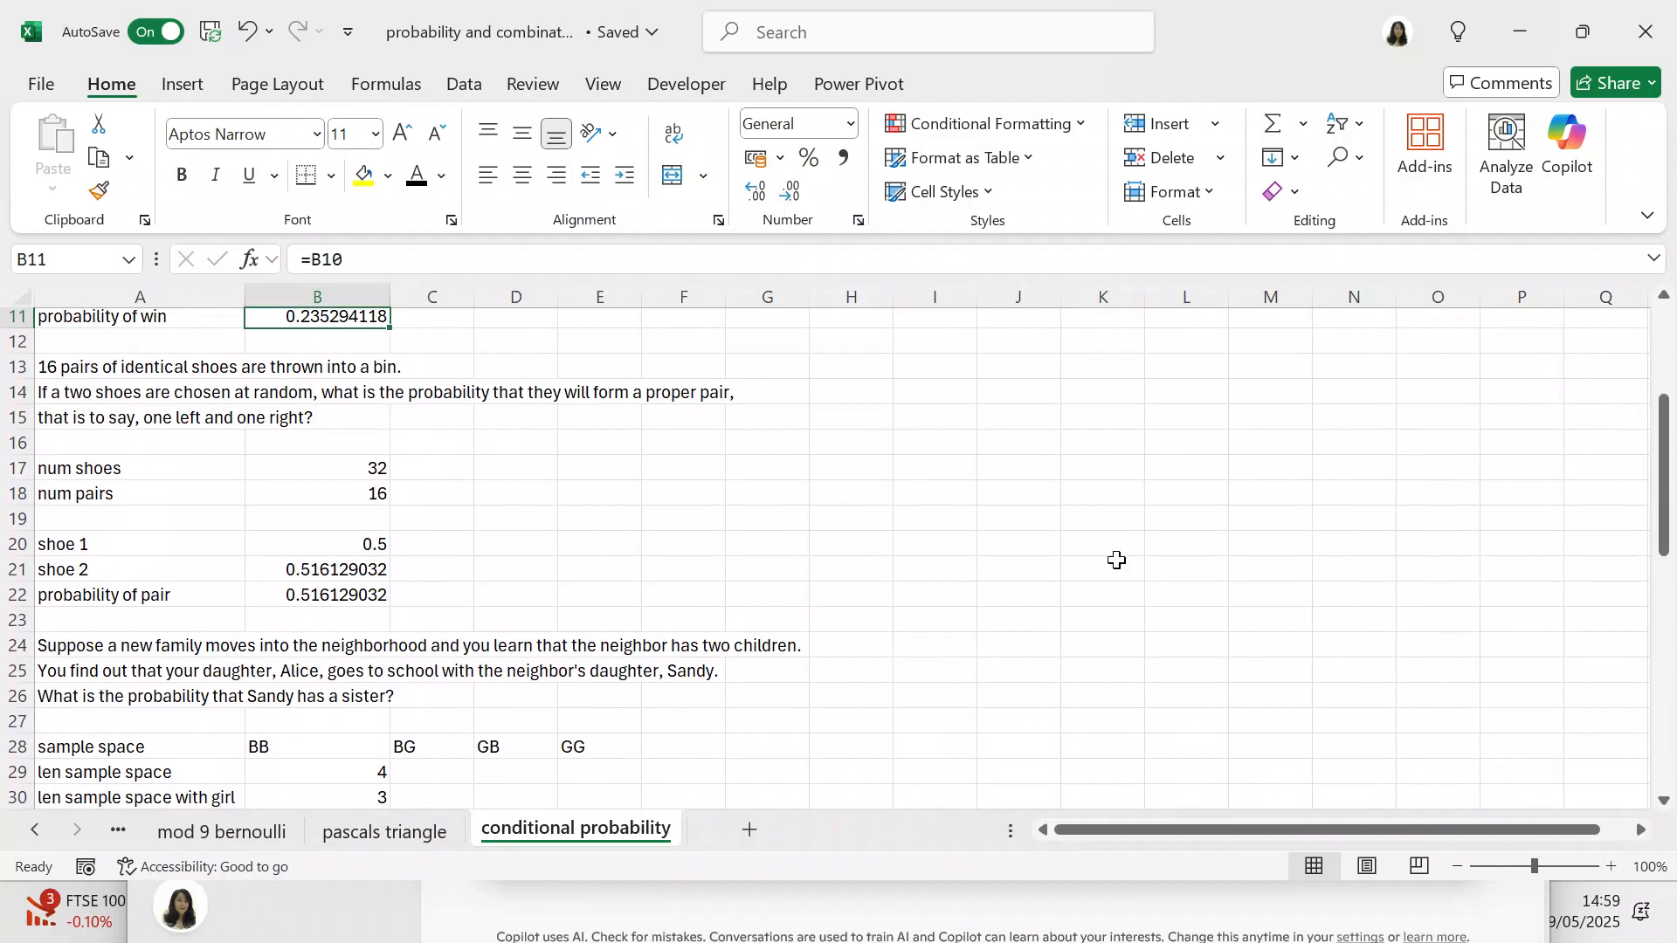
click(392, 471)
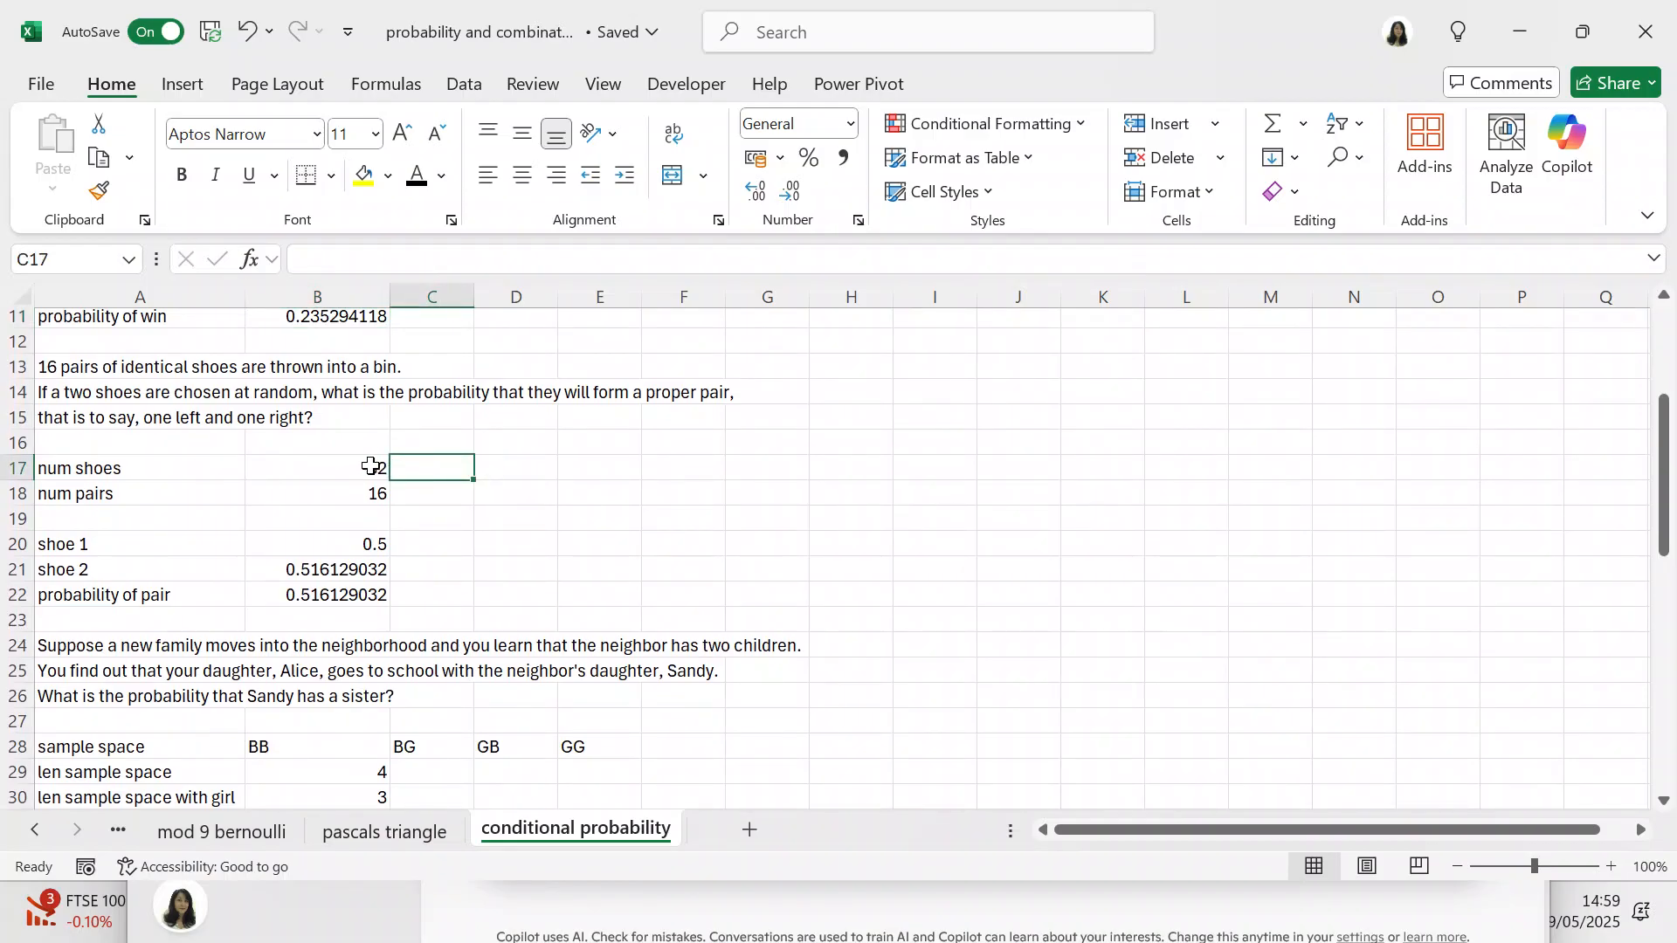
click(374, 464)
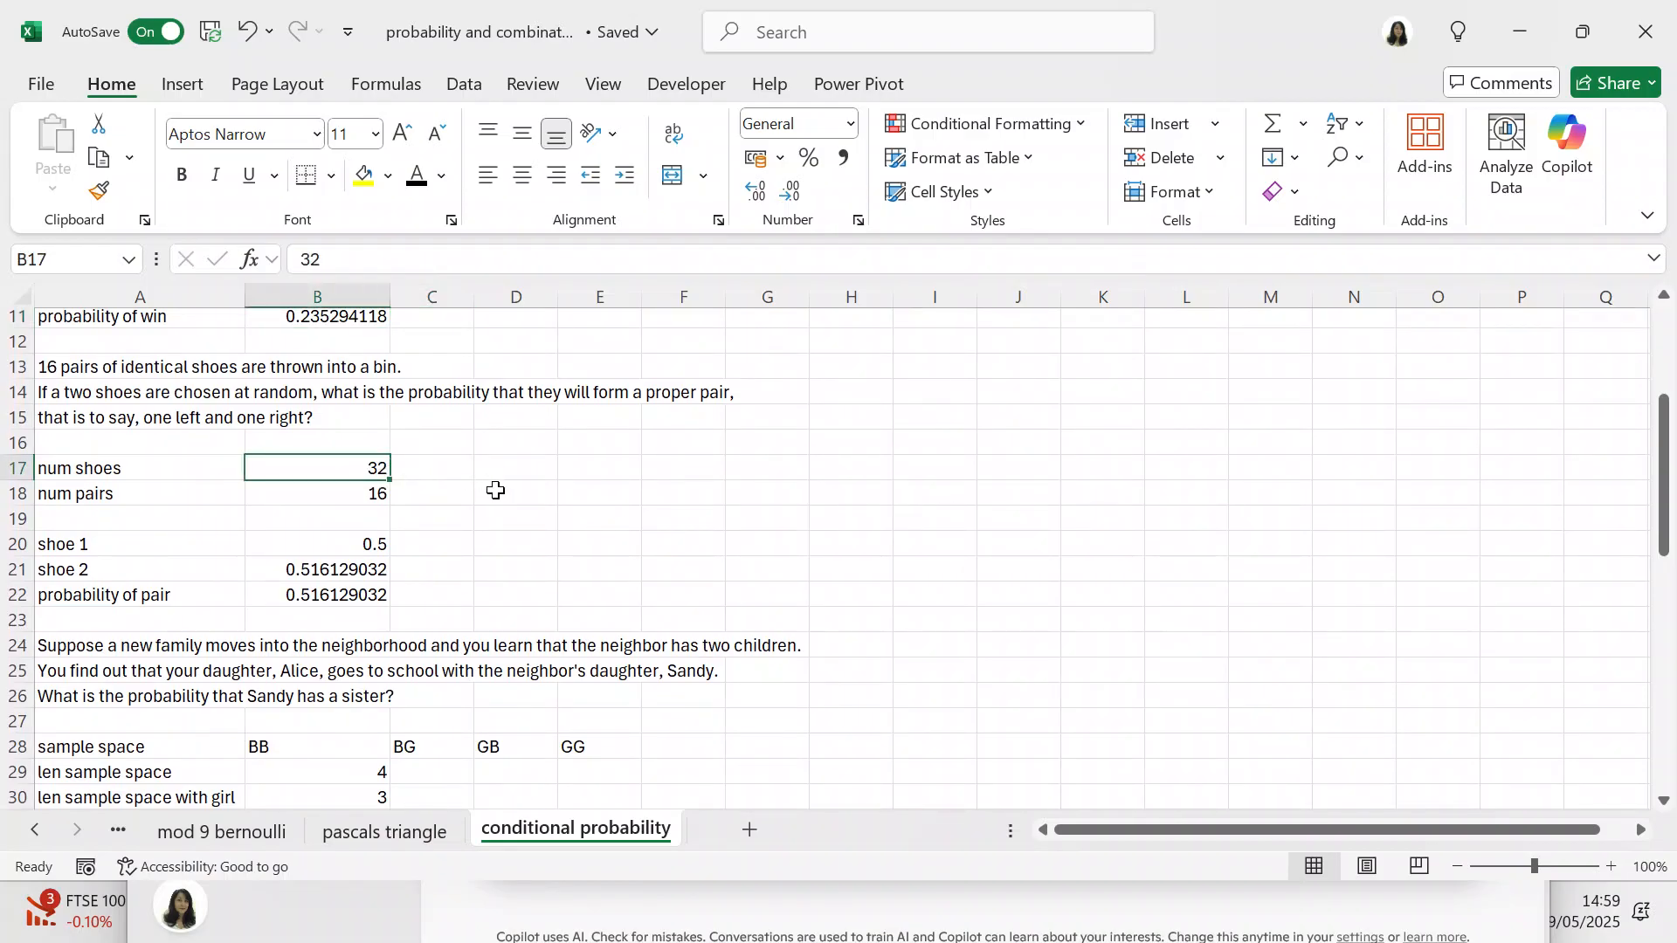
key(Down)
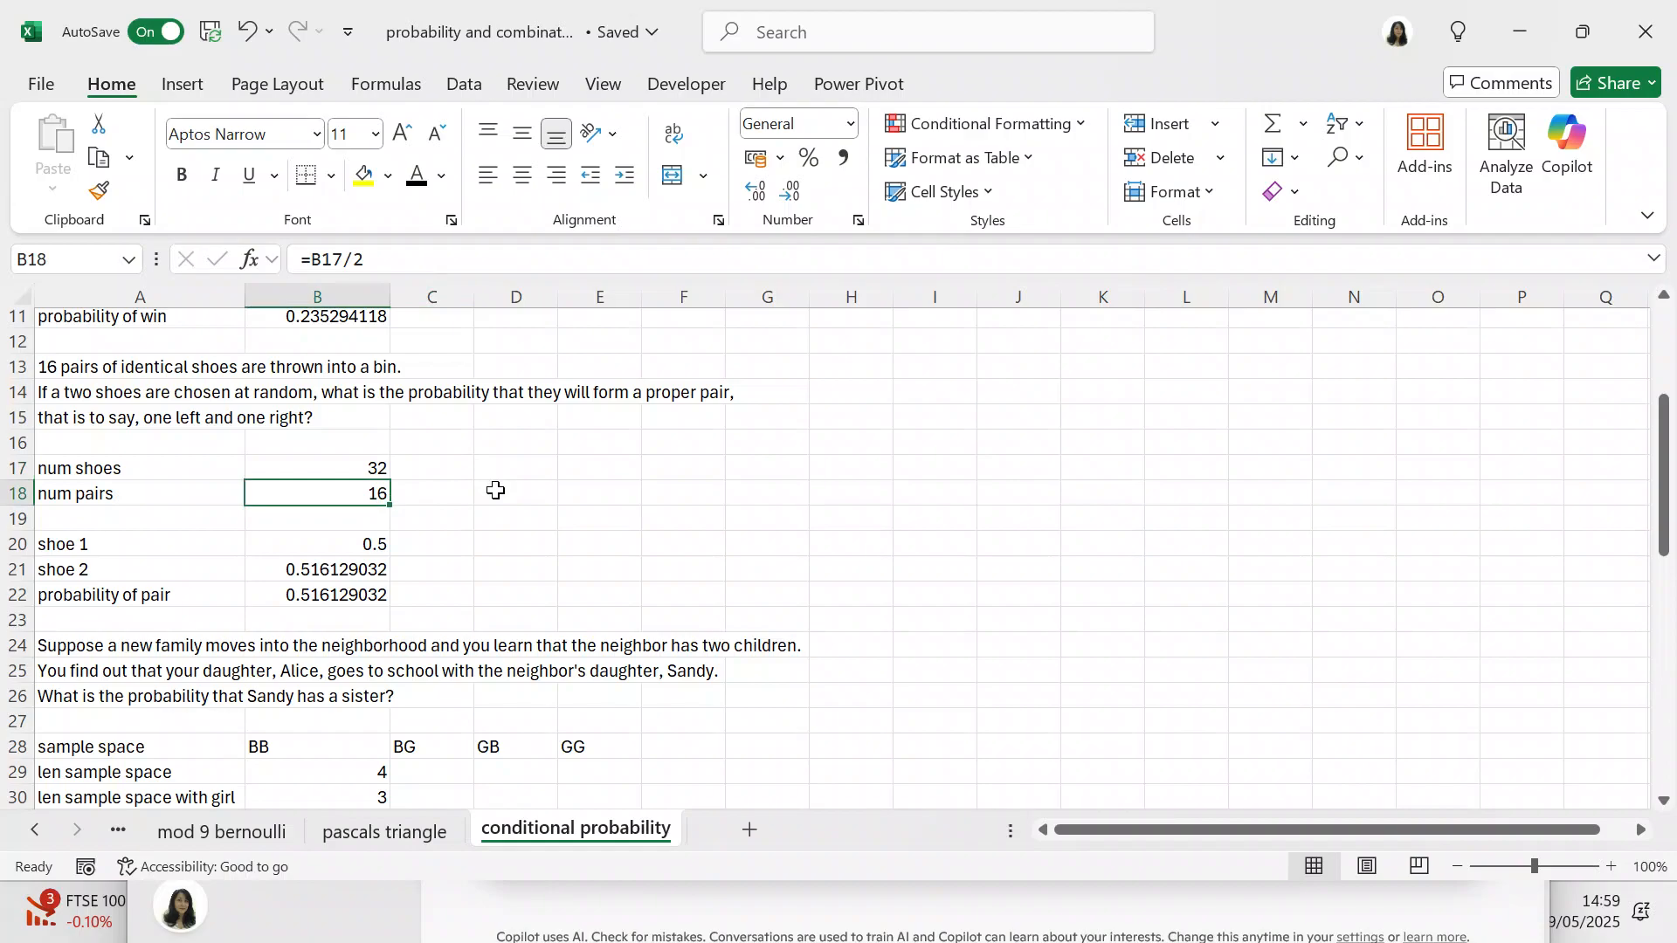
key(Down)
key(Down)
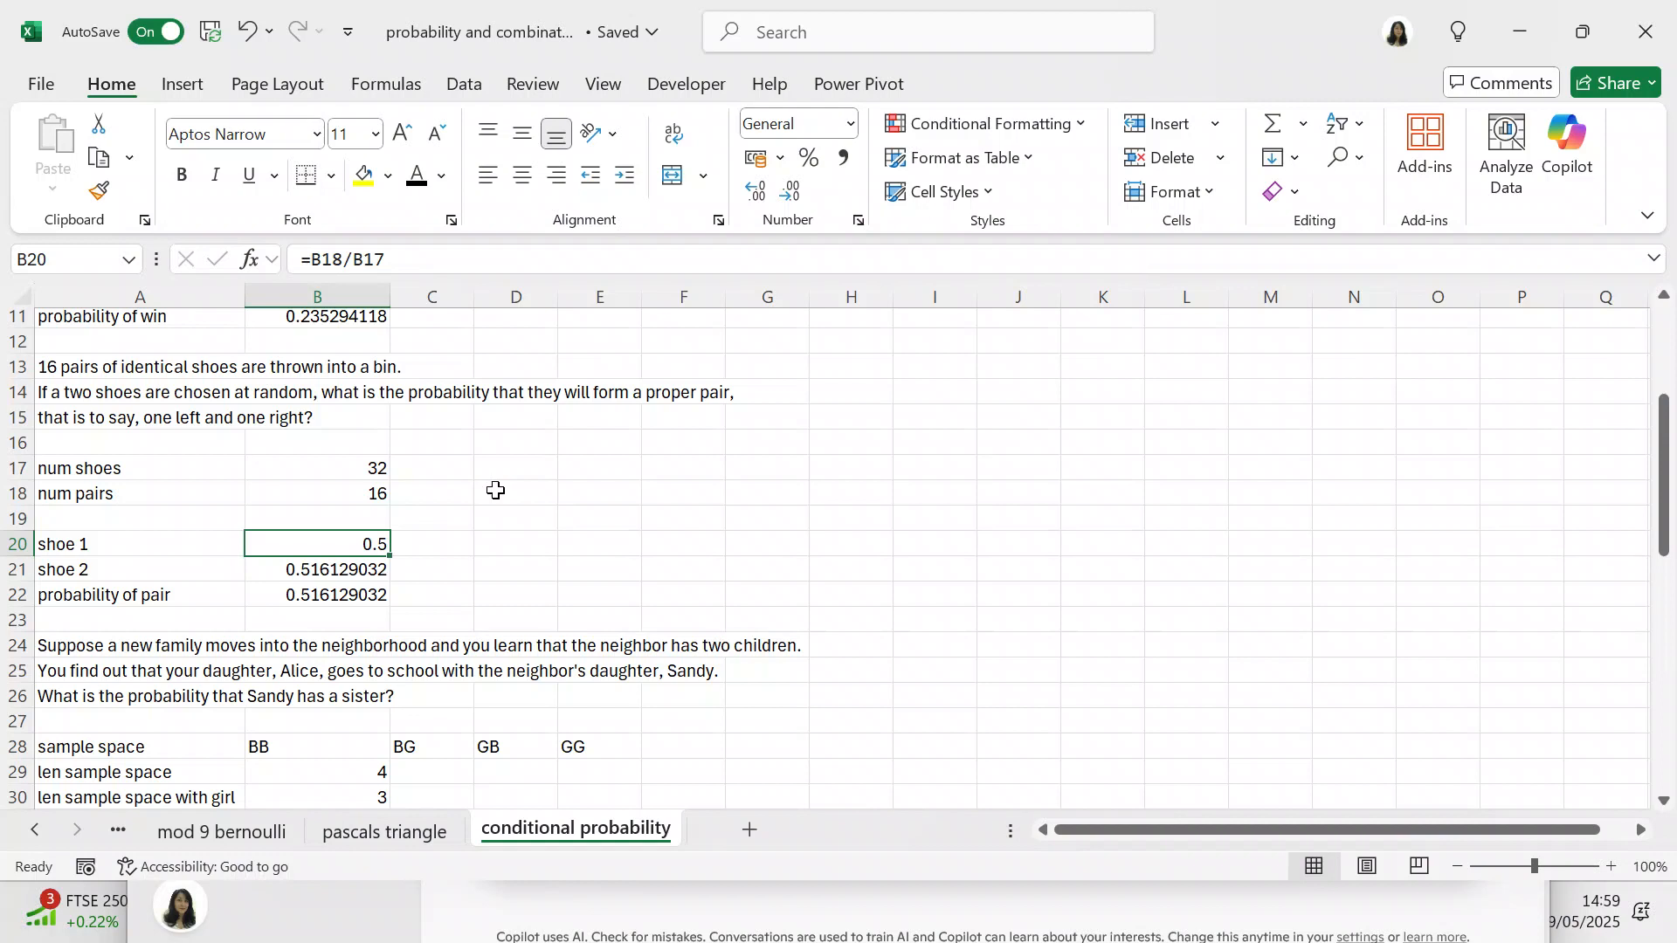
key(Down)
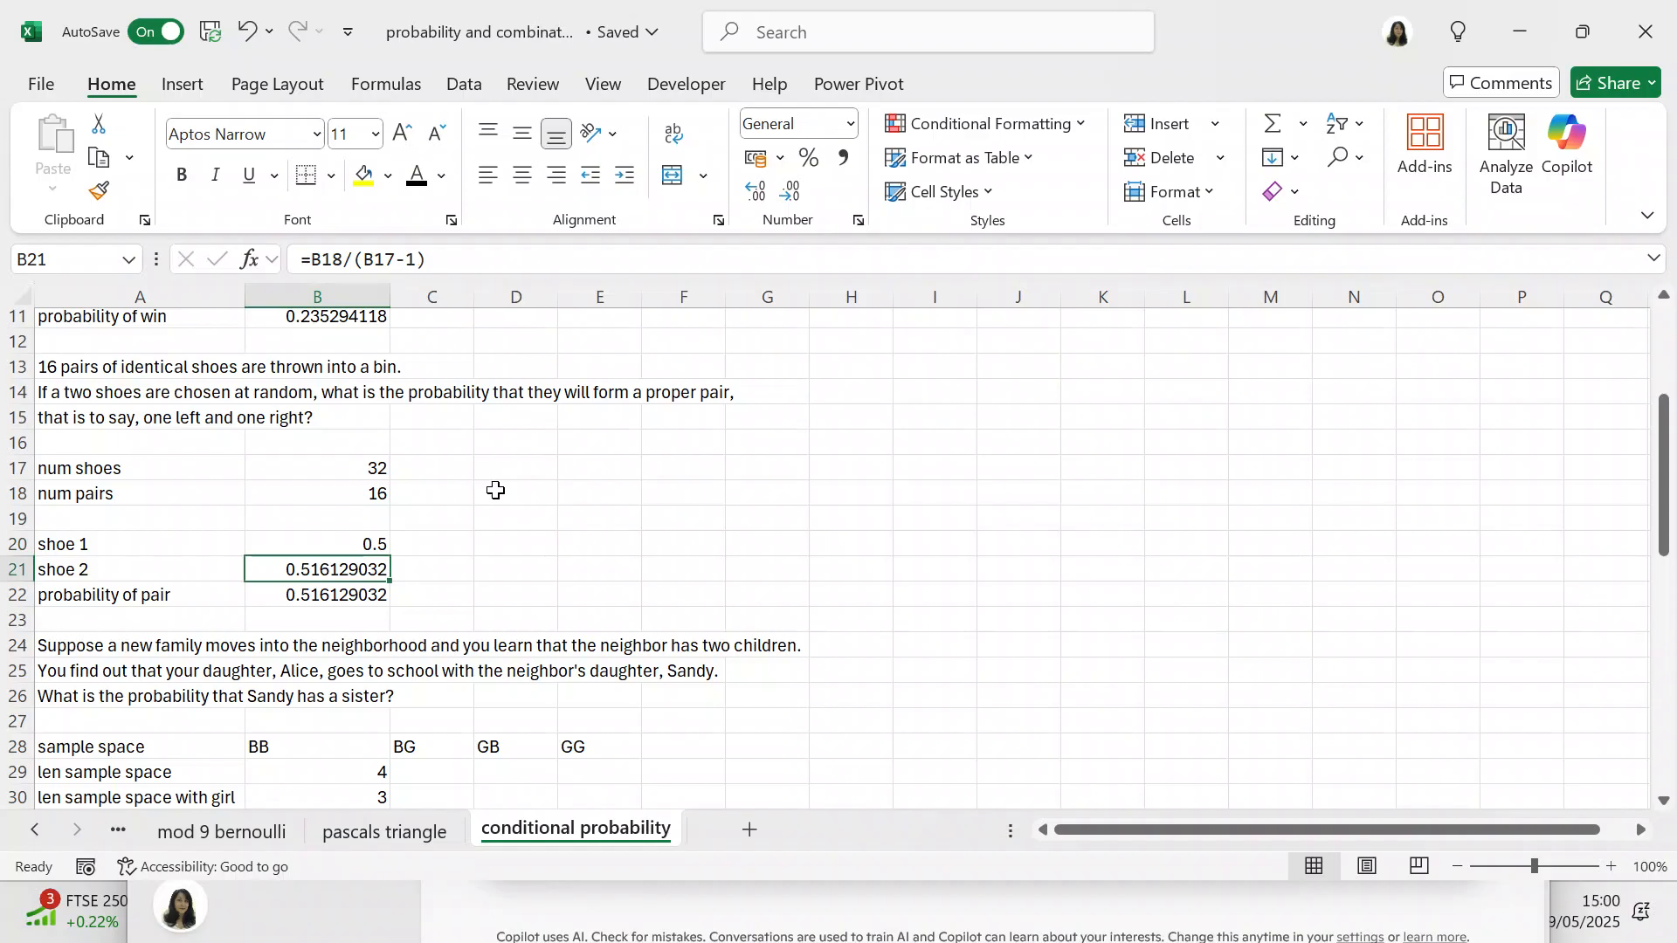
key(Down)
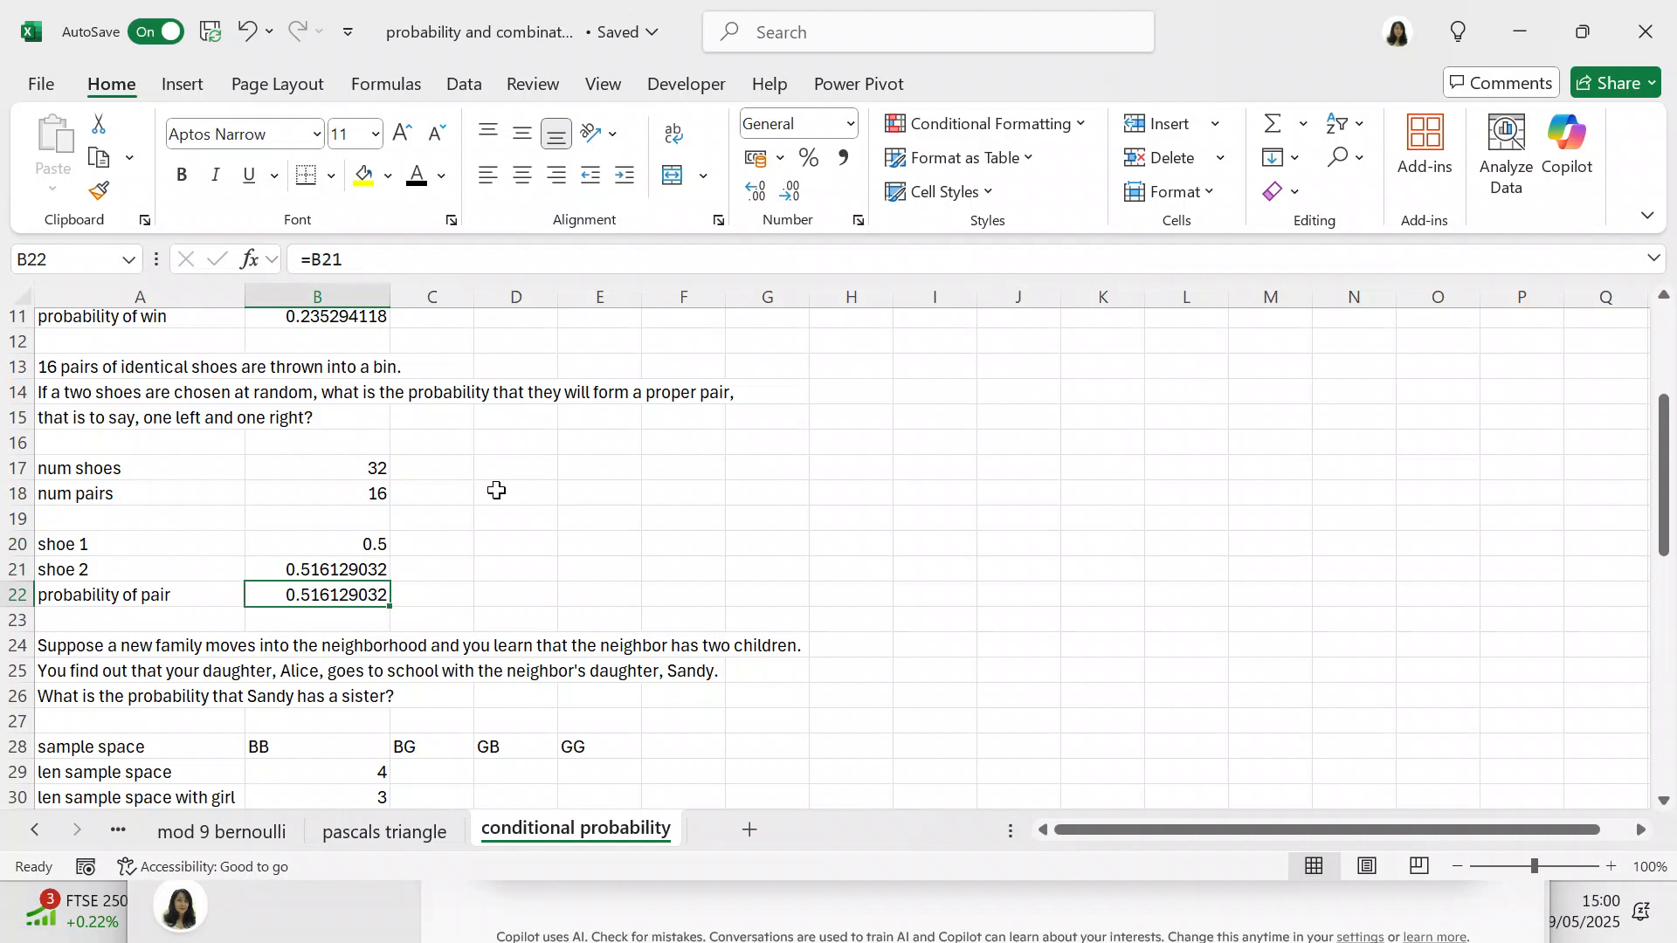
Examine the two-children problem's sample space sizes, two-sisters case and probability formula in cells B29 to B34
drag(1667, 471, 1658, 566)
key(alt)
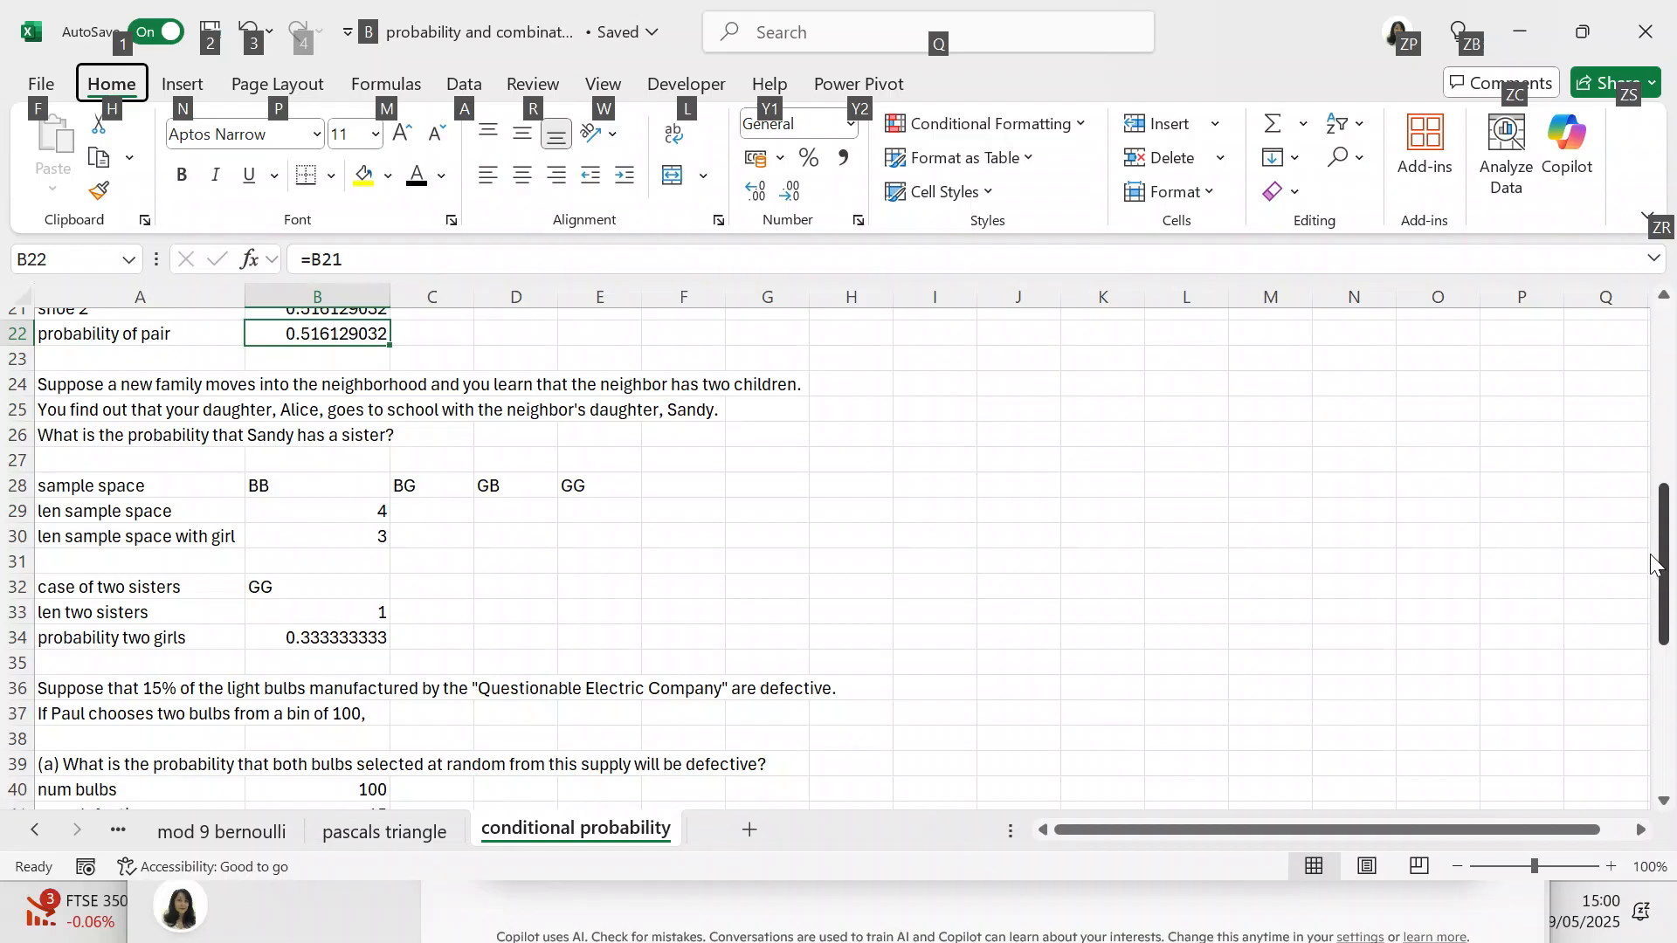
click(383, 512)
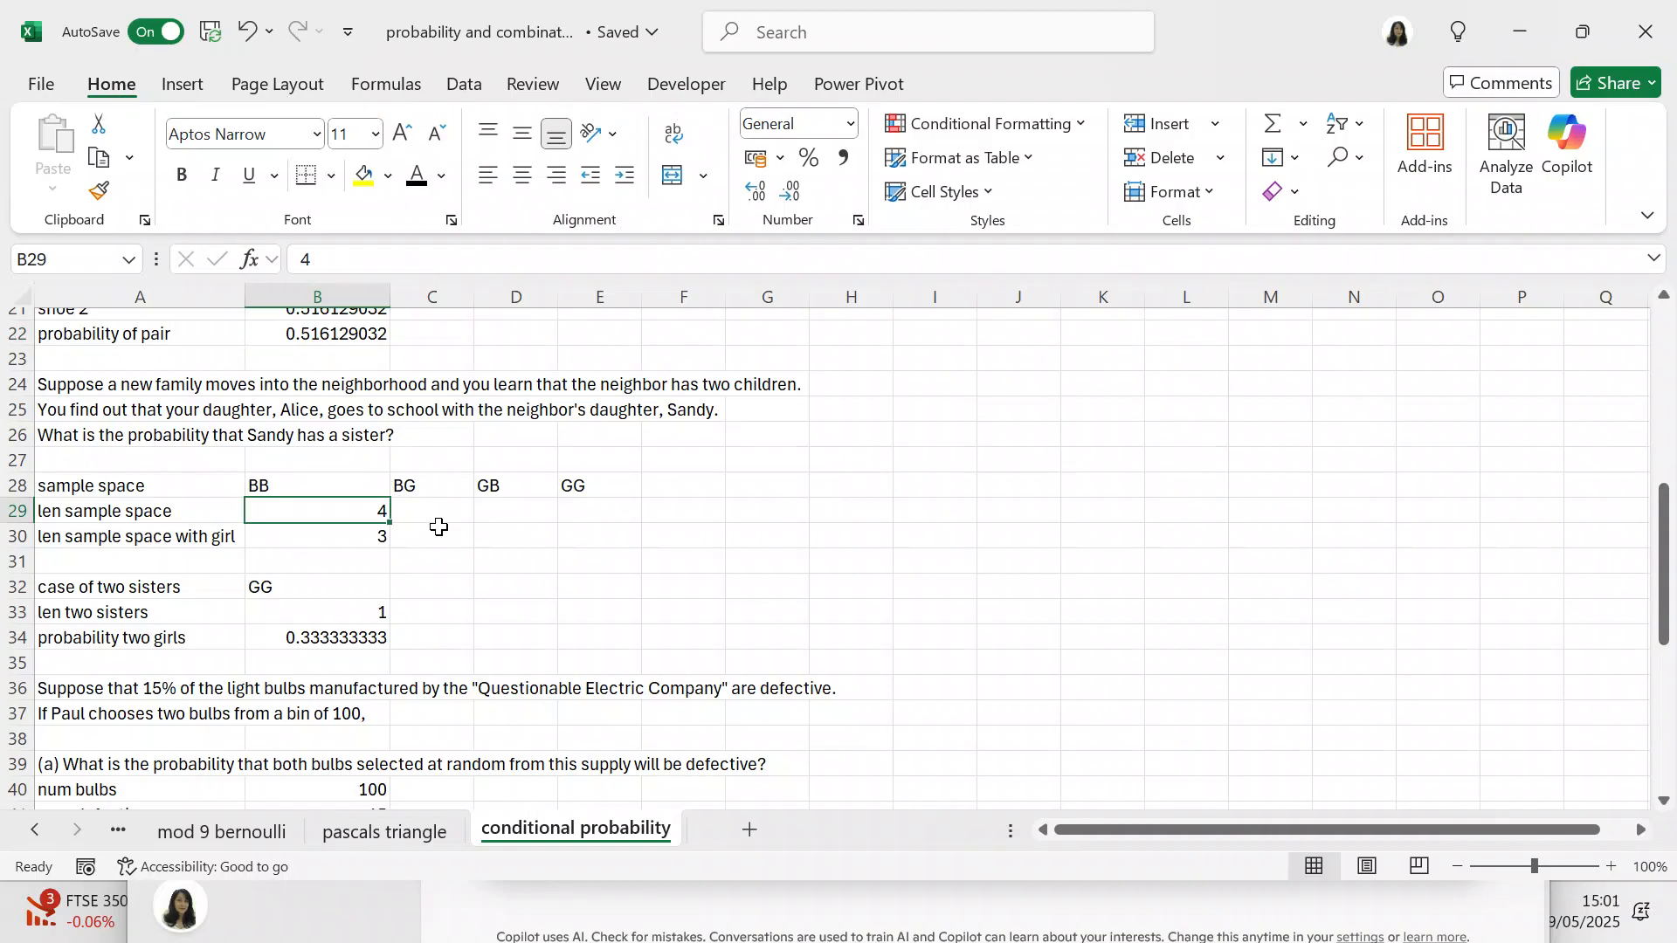
key(Down)
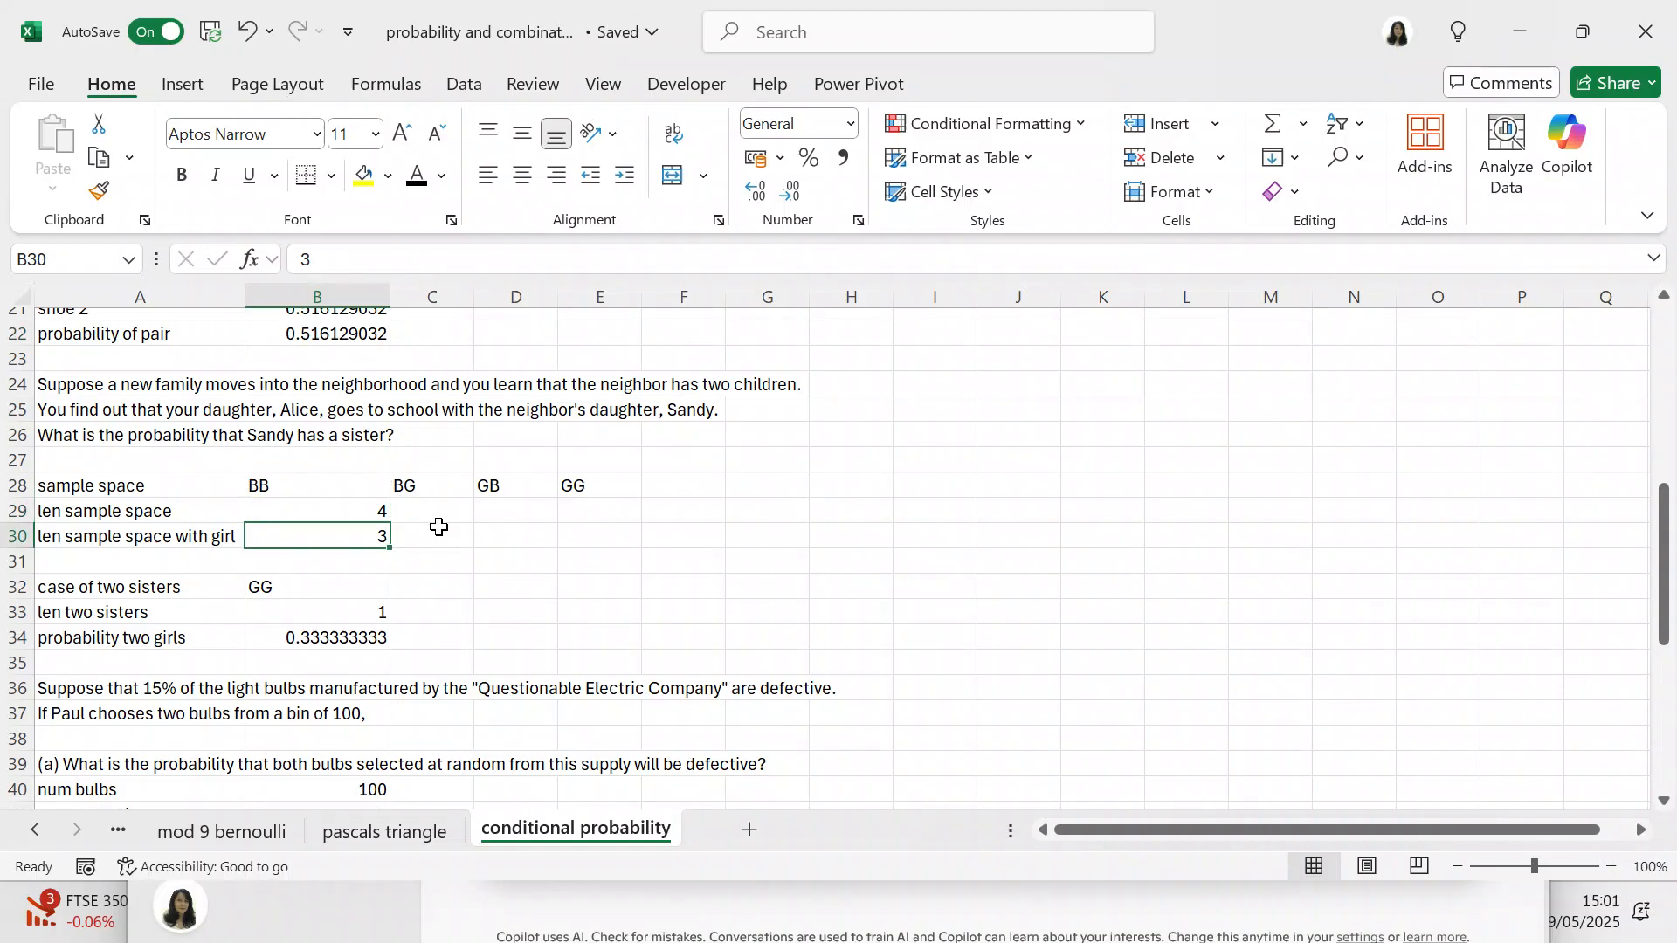
key(Down)
key(Down)
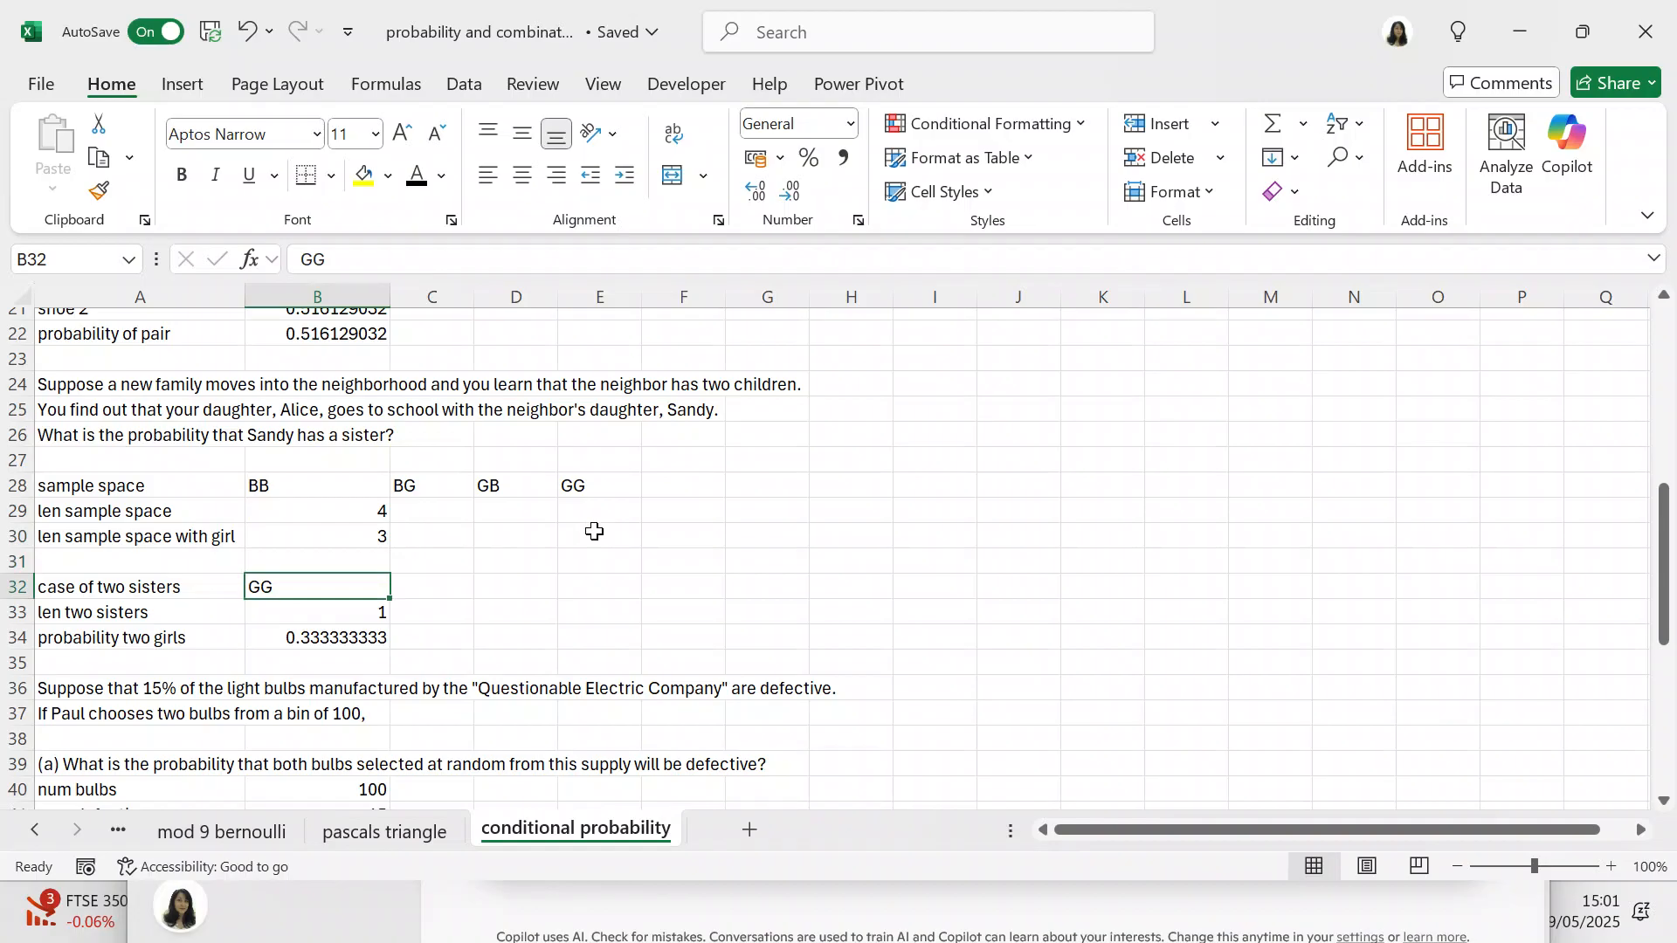
key(Down)
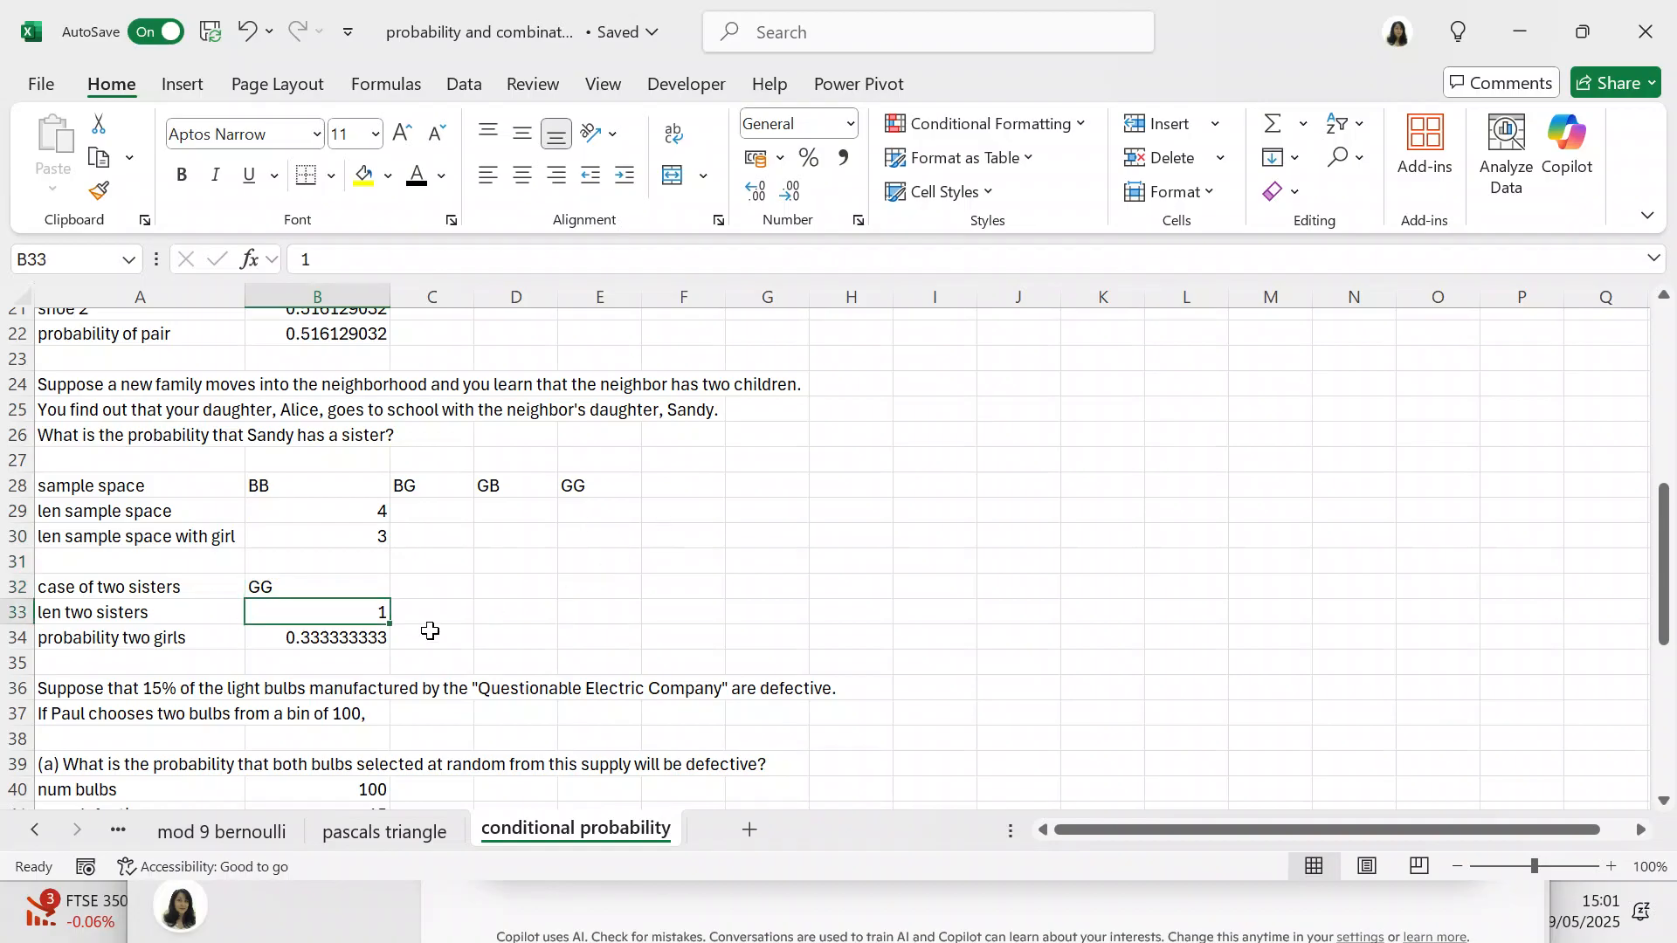
click(382, 640)
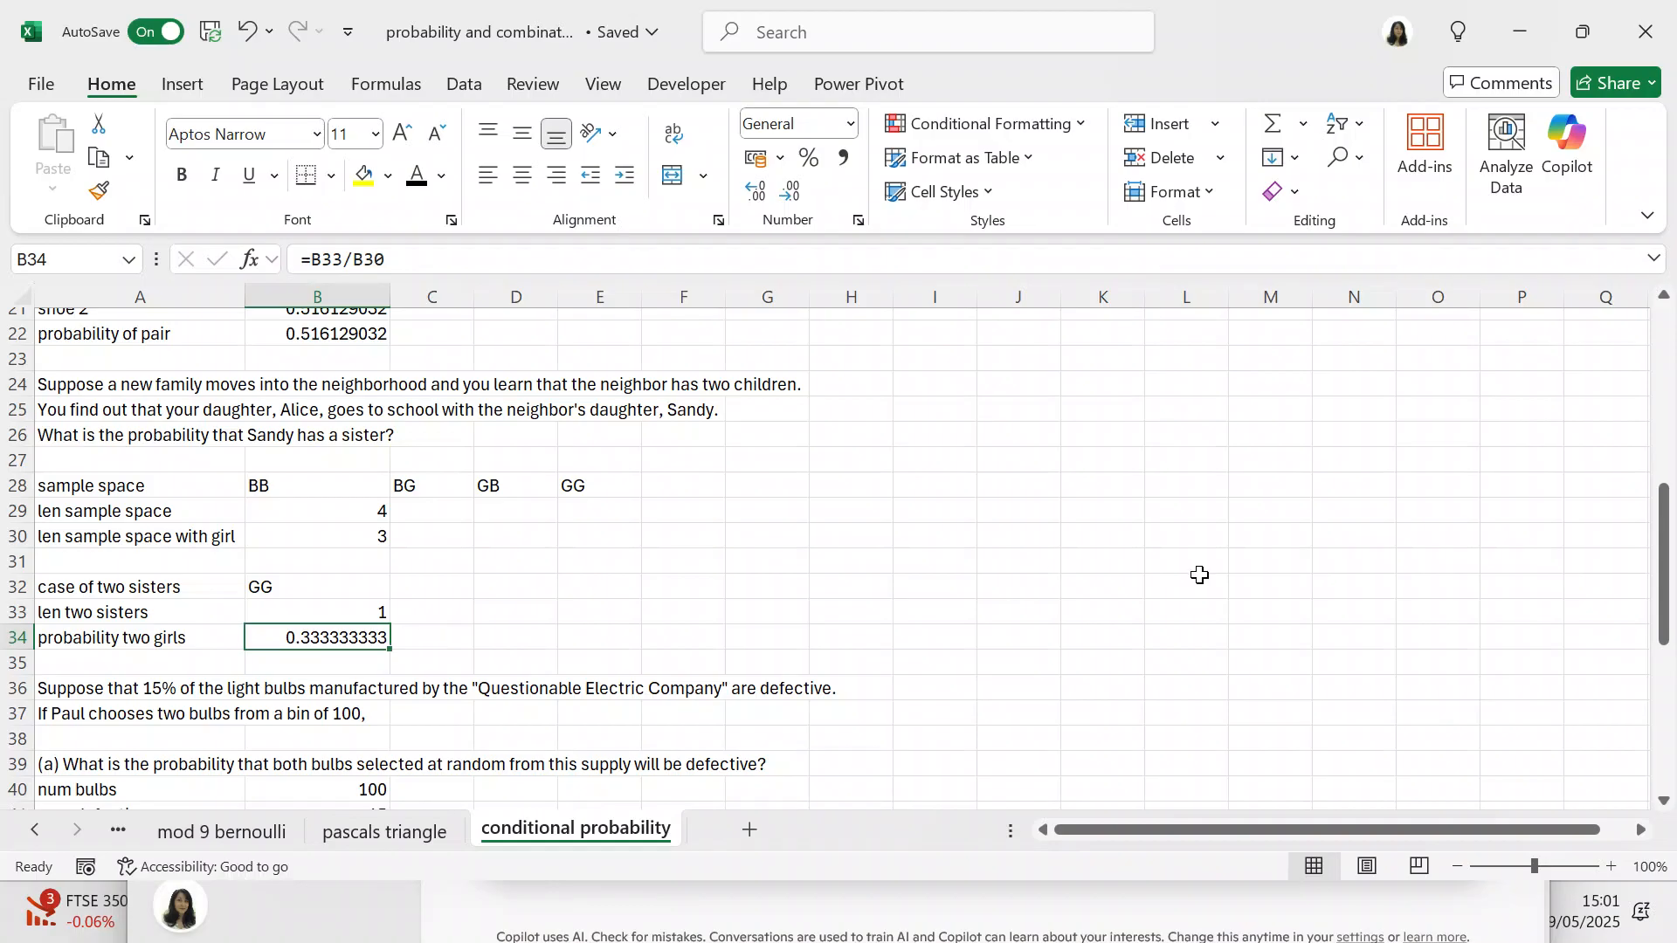
Examine the light bulb problem's part (a) inputs and formulas in cells B40 to B44, ending with the probability that both are defective
drag(1666, 572, 1639, 673)
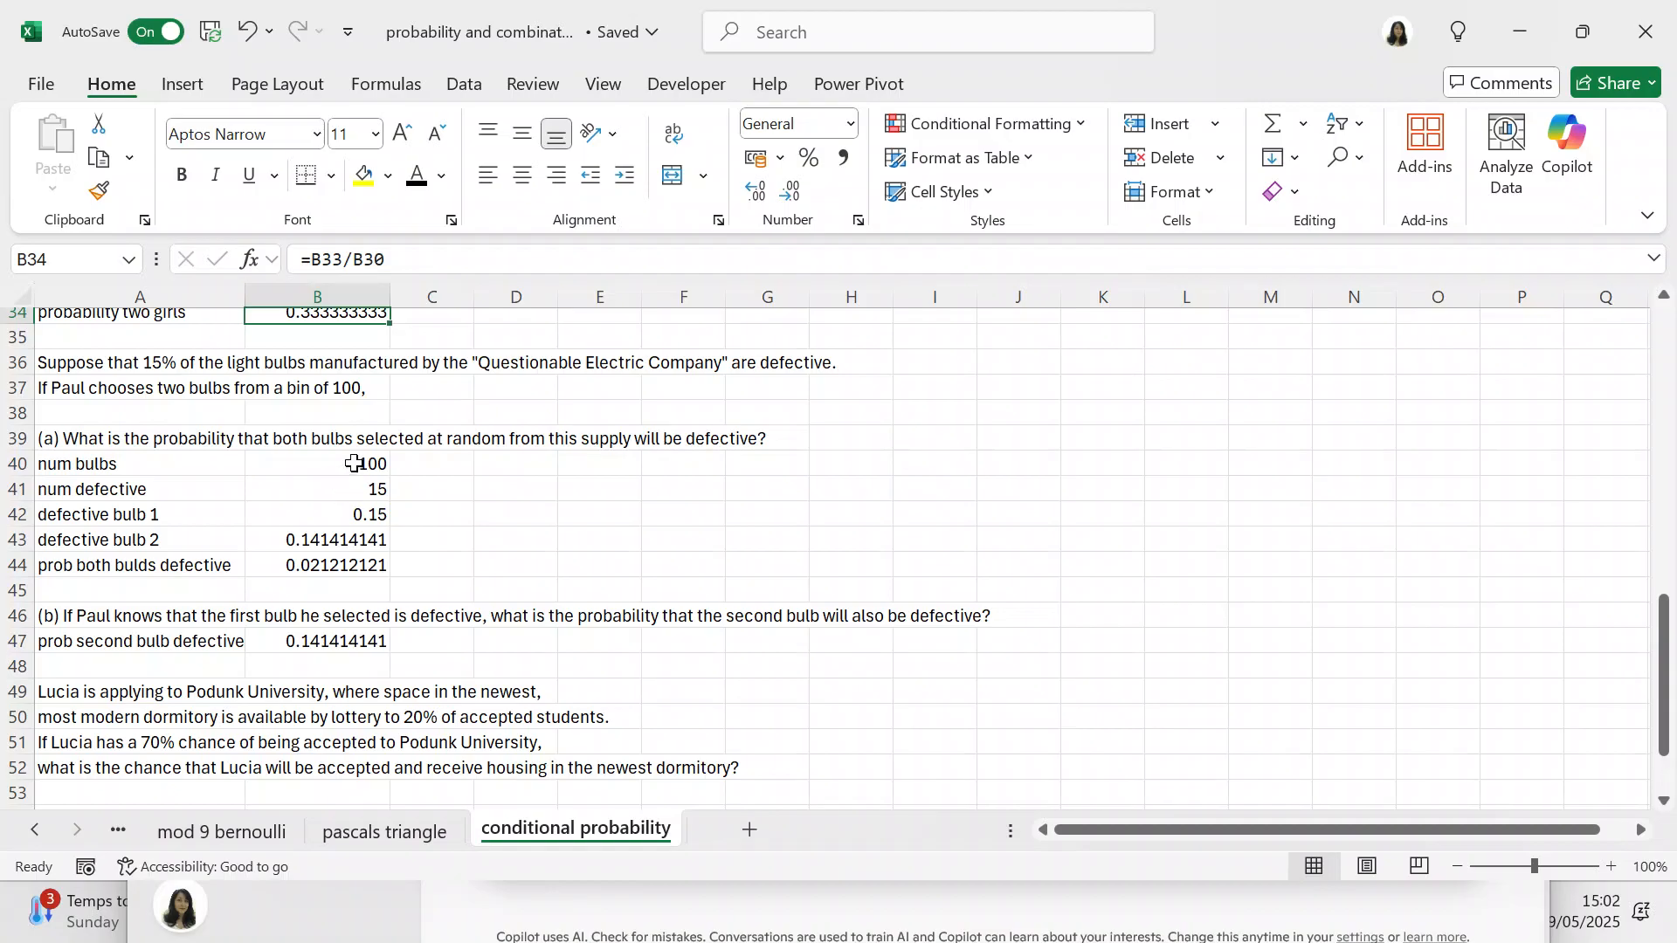
click(353, 468)
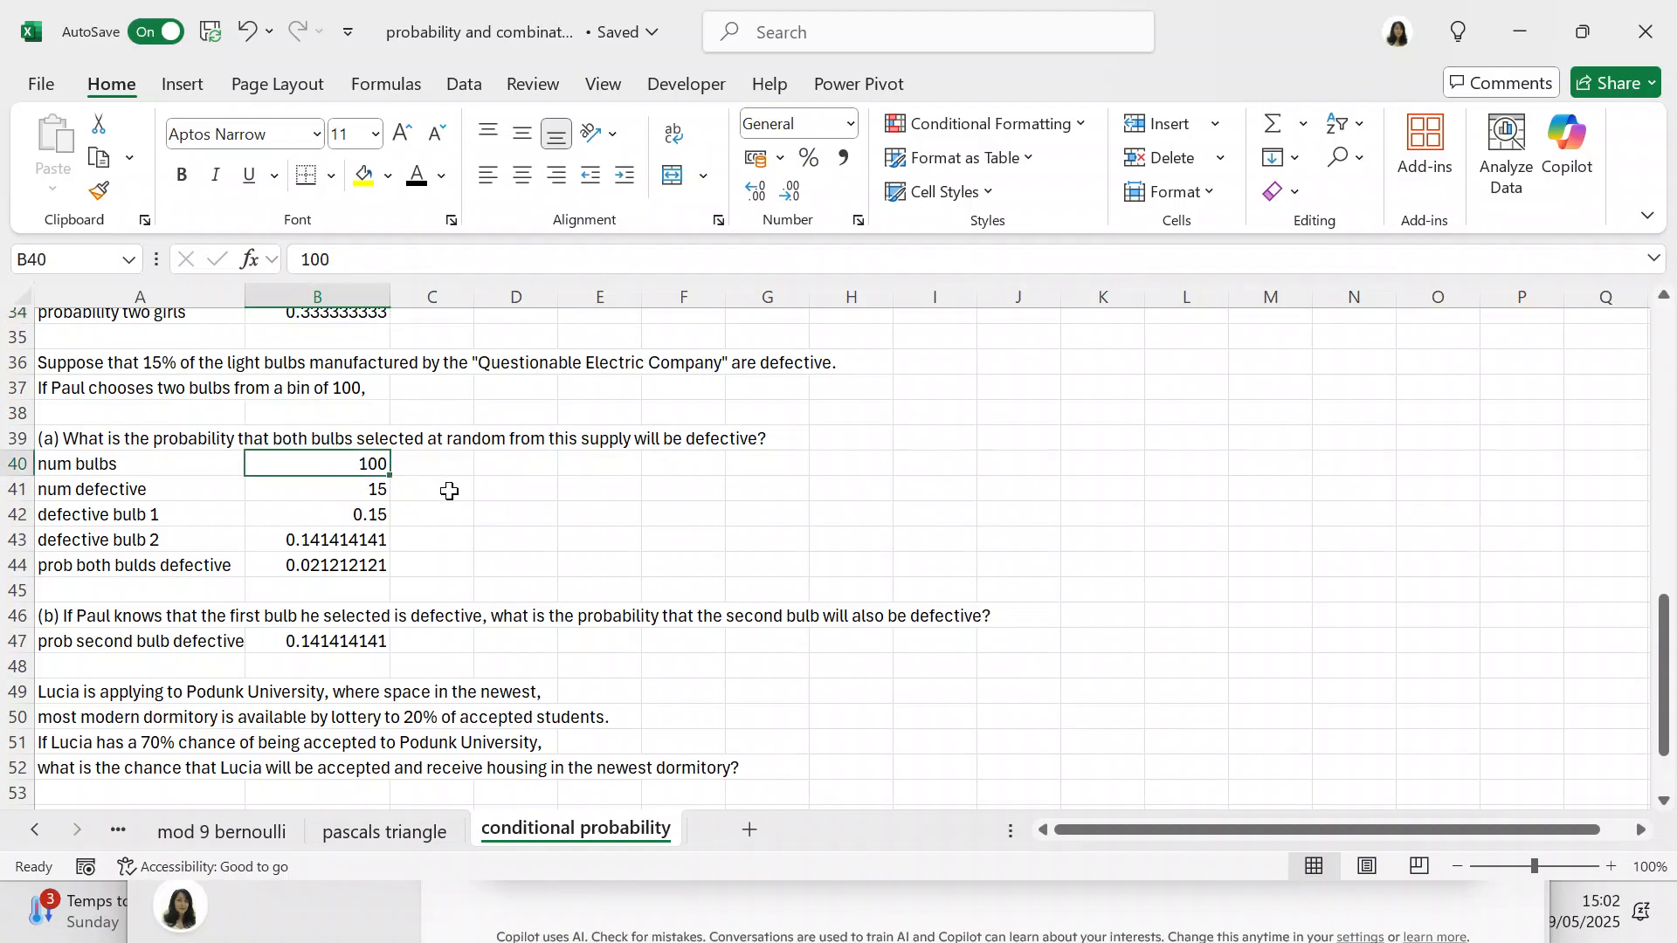
key(Down)
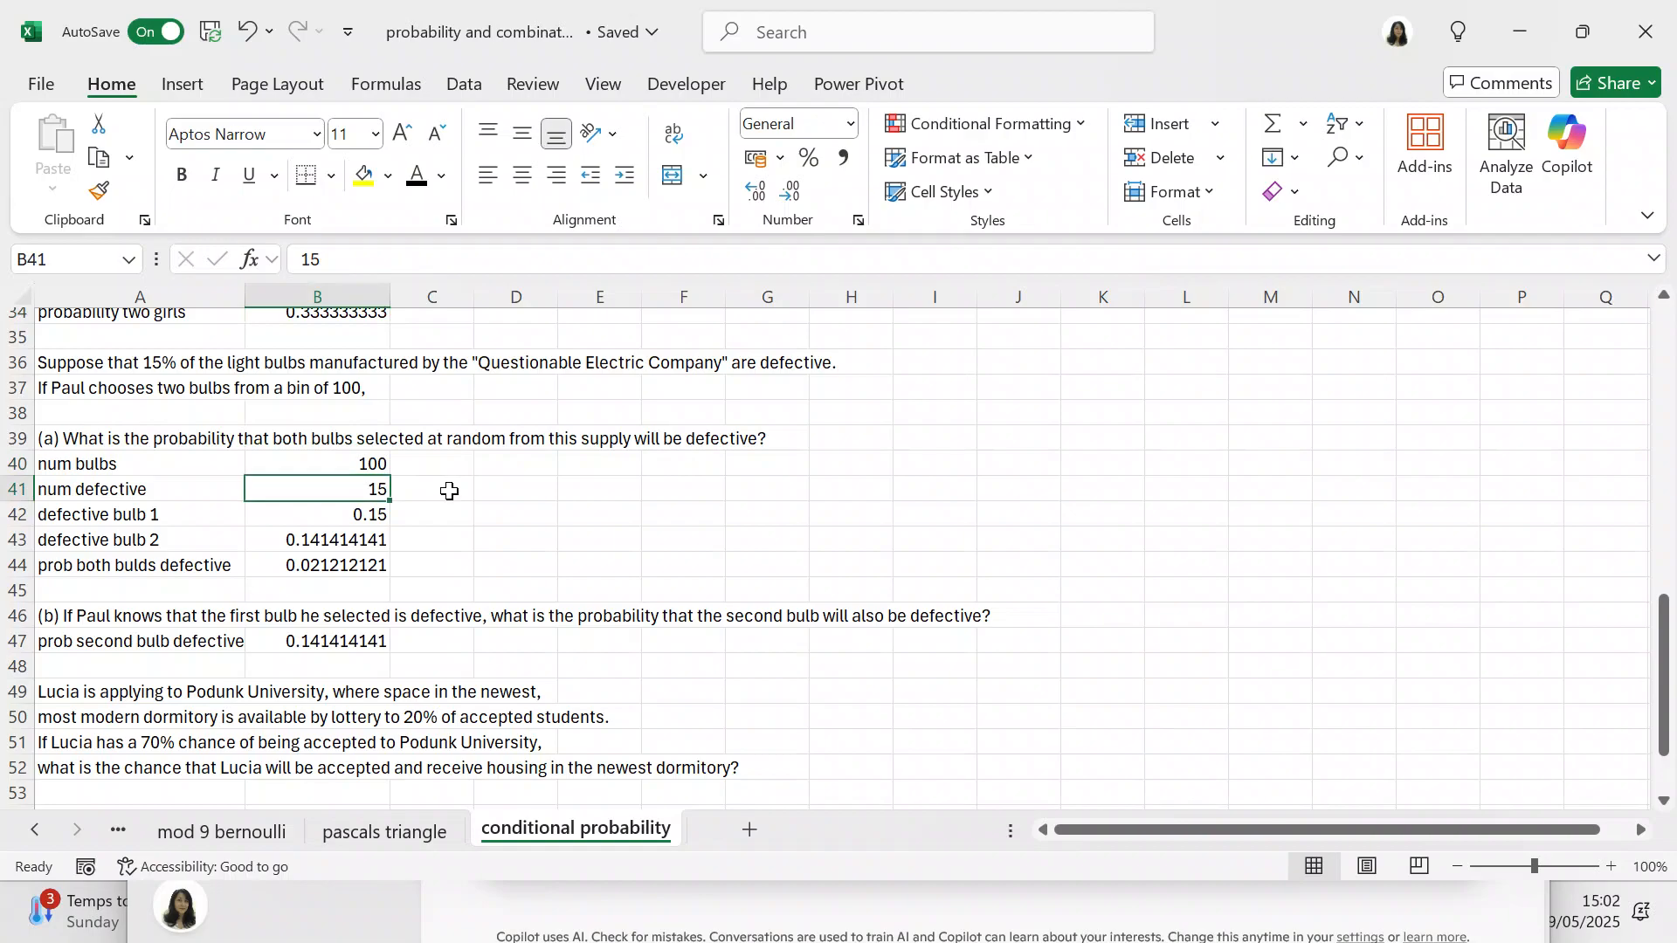
key(Down)
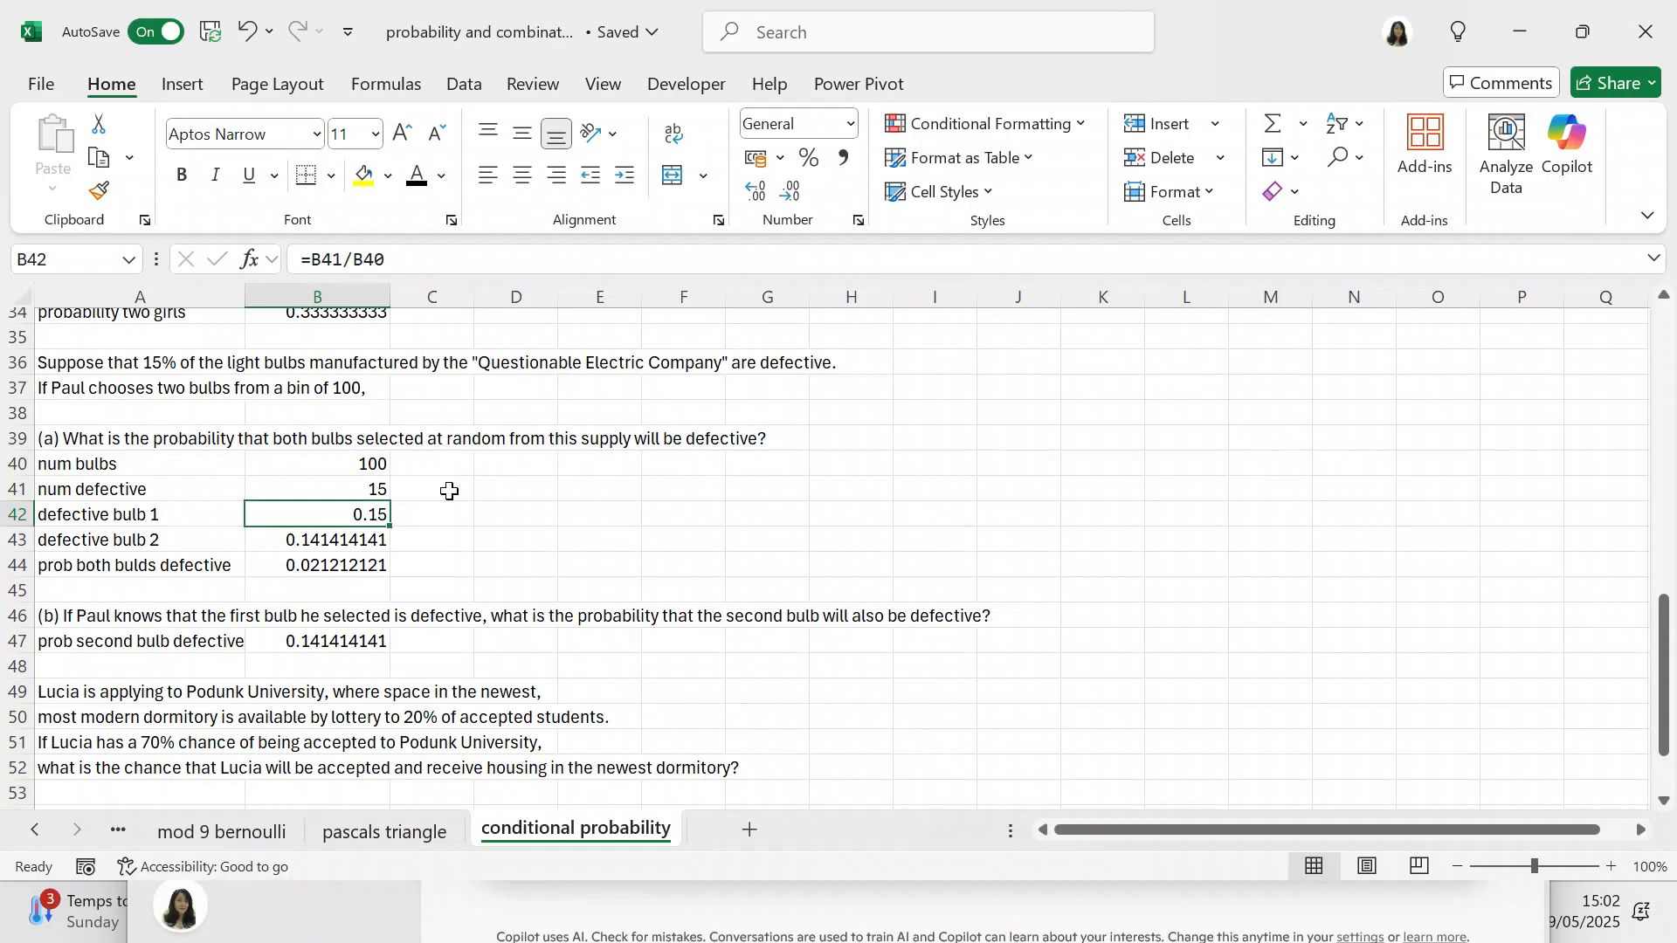
key(Down)
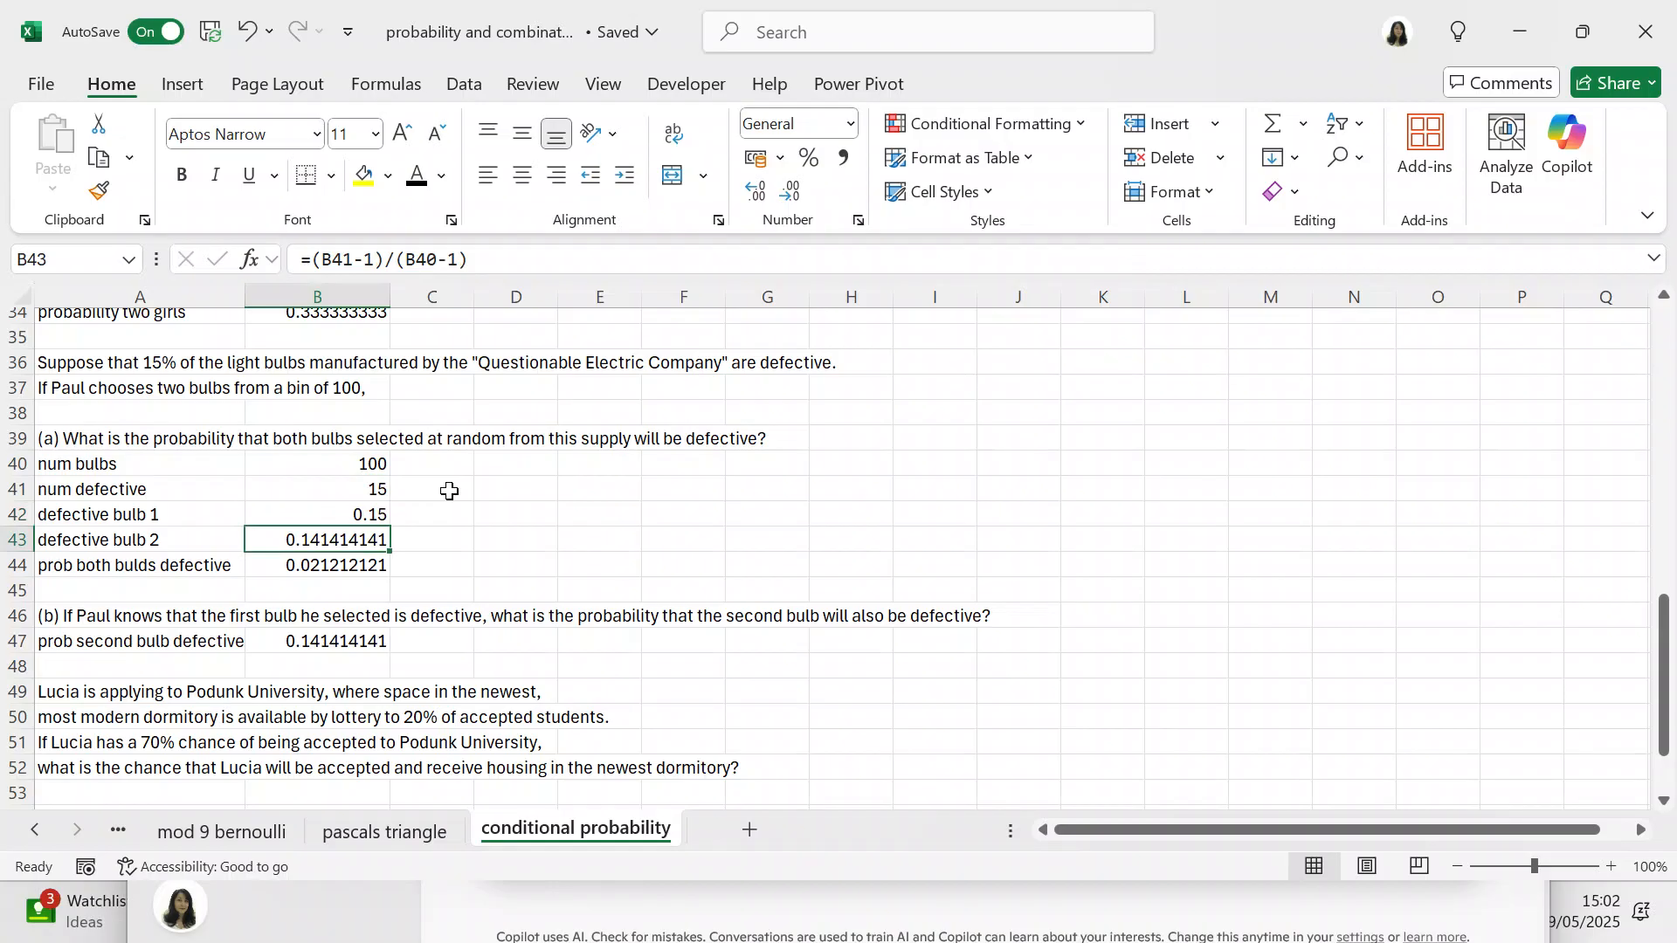
key(Down)
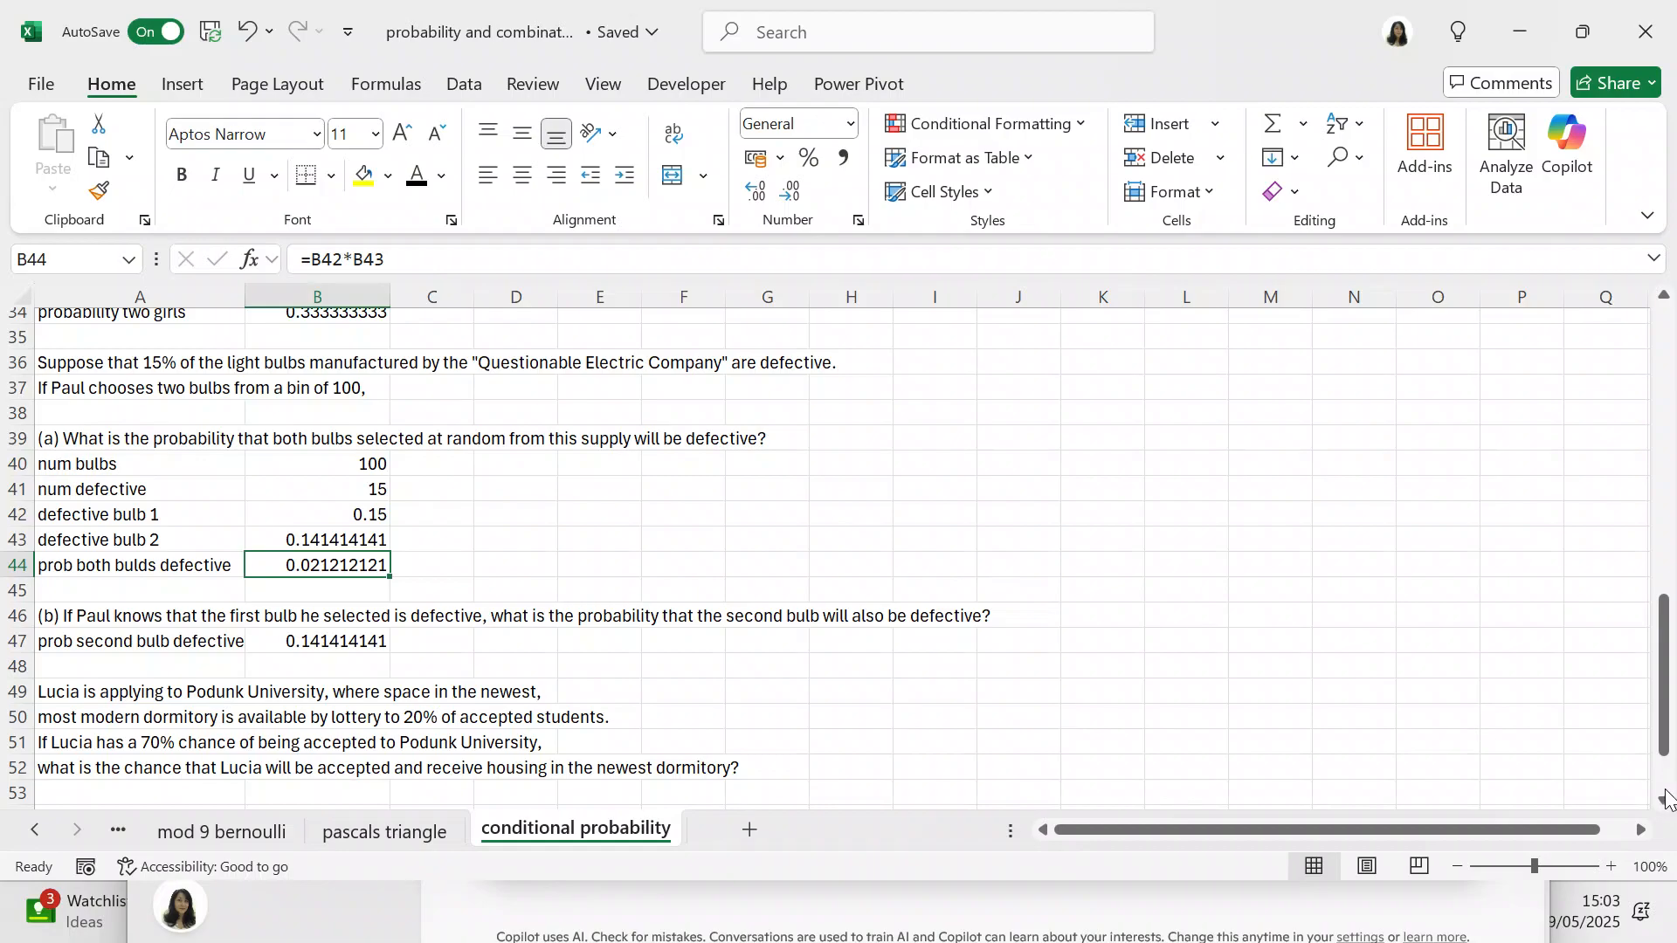
Examine the formula in B47 for part (b), the probability that the second bulb is defective
click(1665, 803)
click(1666, 803)
click(1665, 803)
click(1665, 803)
click(1665, 803)
click(1666, 804)
click(1666, 803)
click(1665, 803)
click(1666, 803)
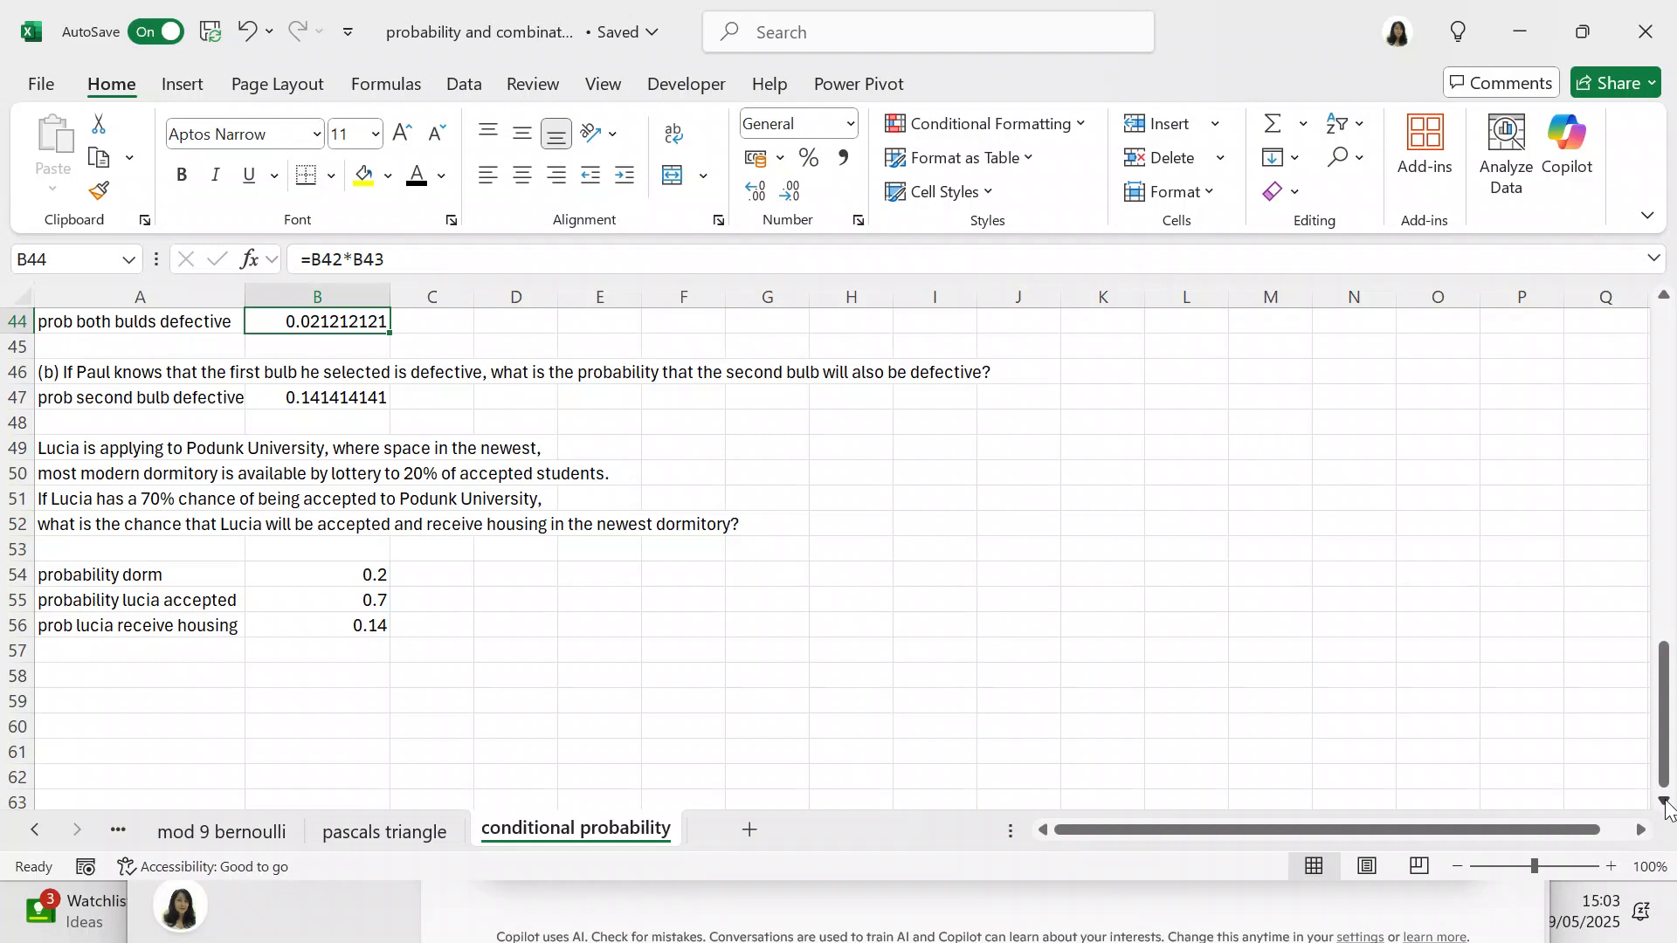
click(315, 397)
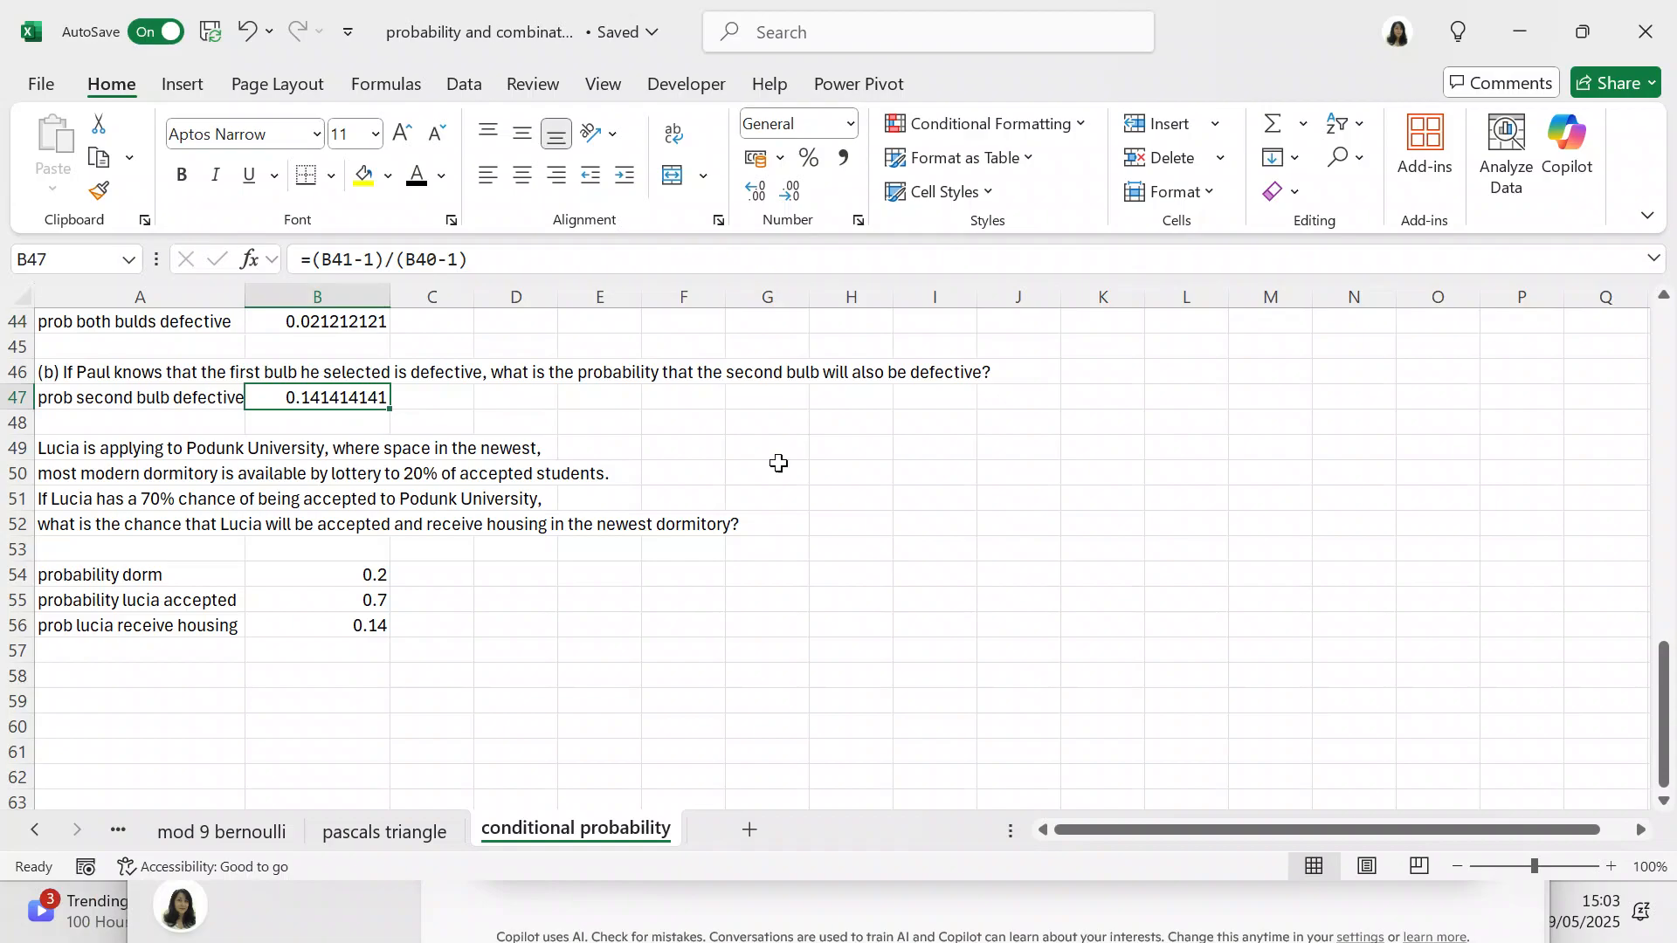
Examine the dormitory problem's dorm and acceptance probabilities and the housing probability formula in cells B54 to B56
click(1664, 802)
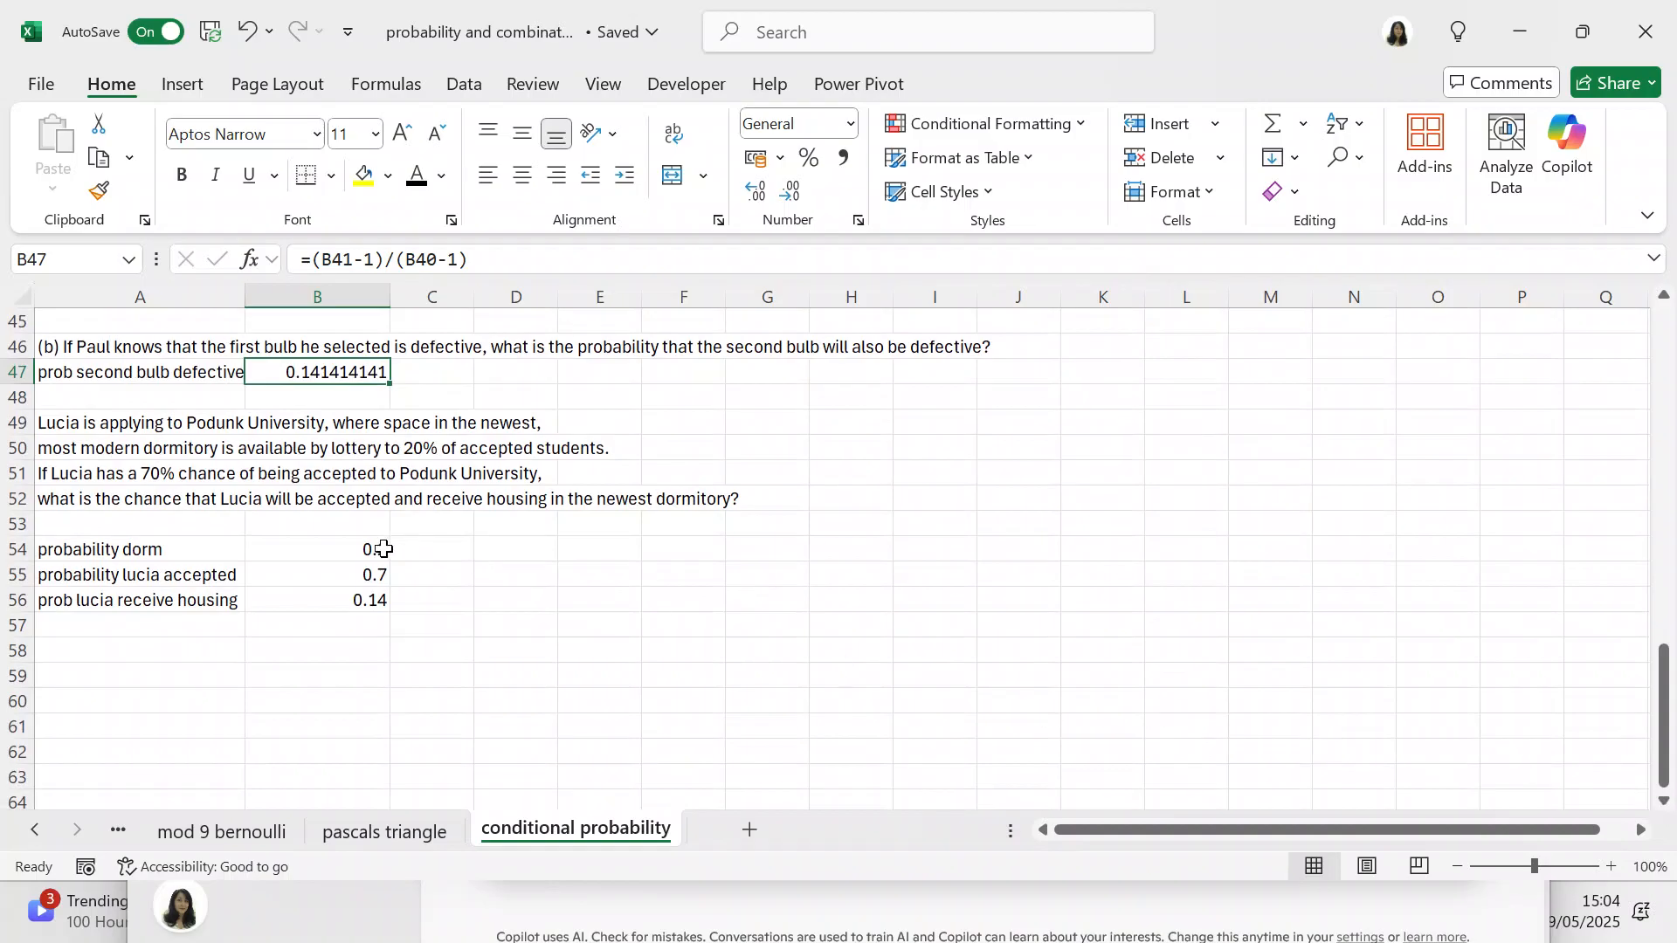
click(382, 549)
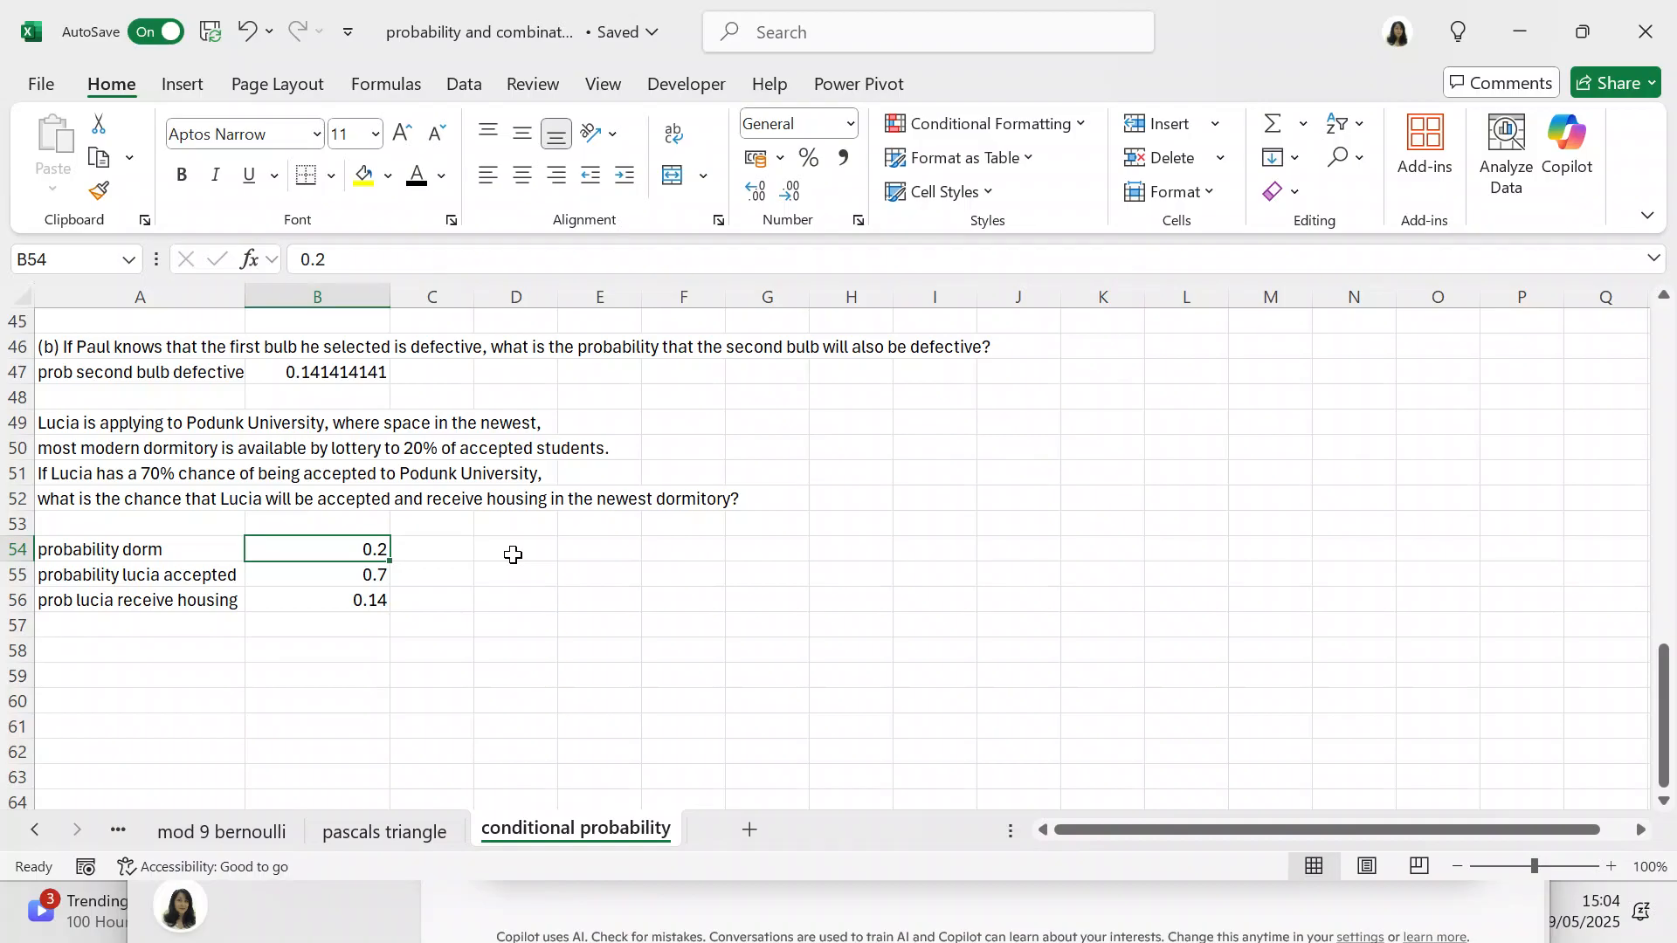
key(Down)
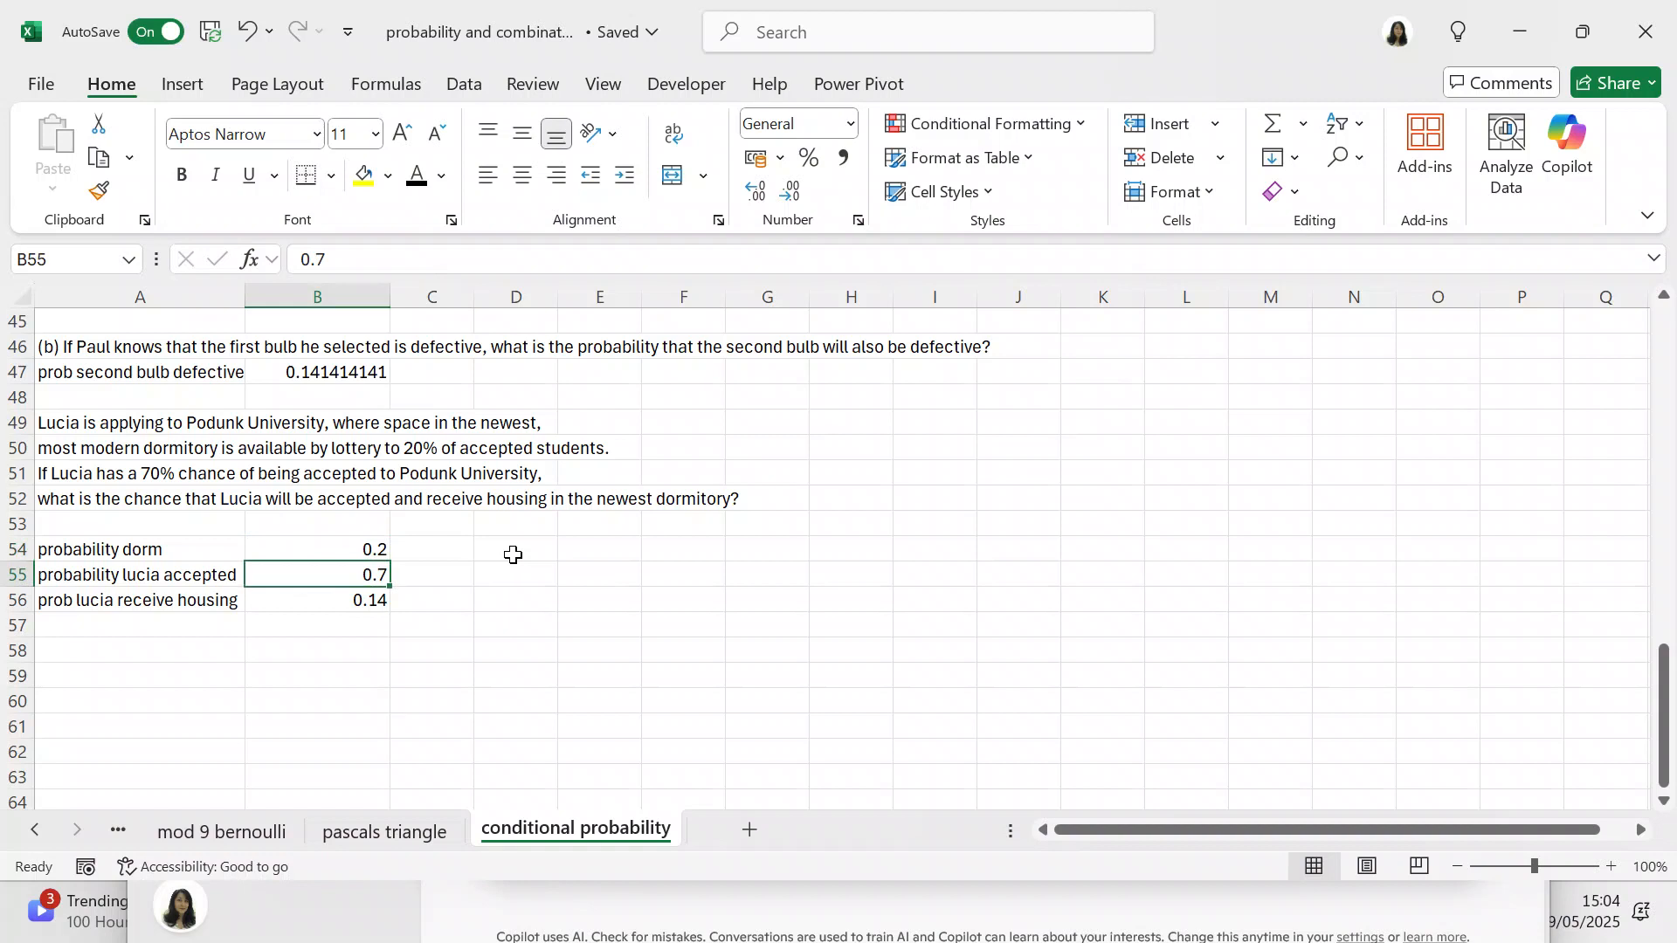
key(Down)
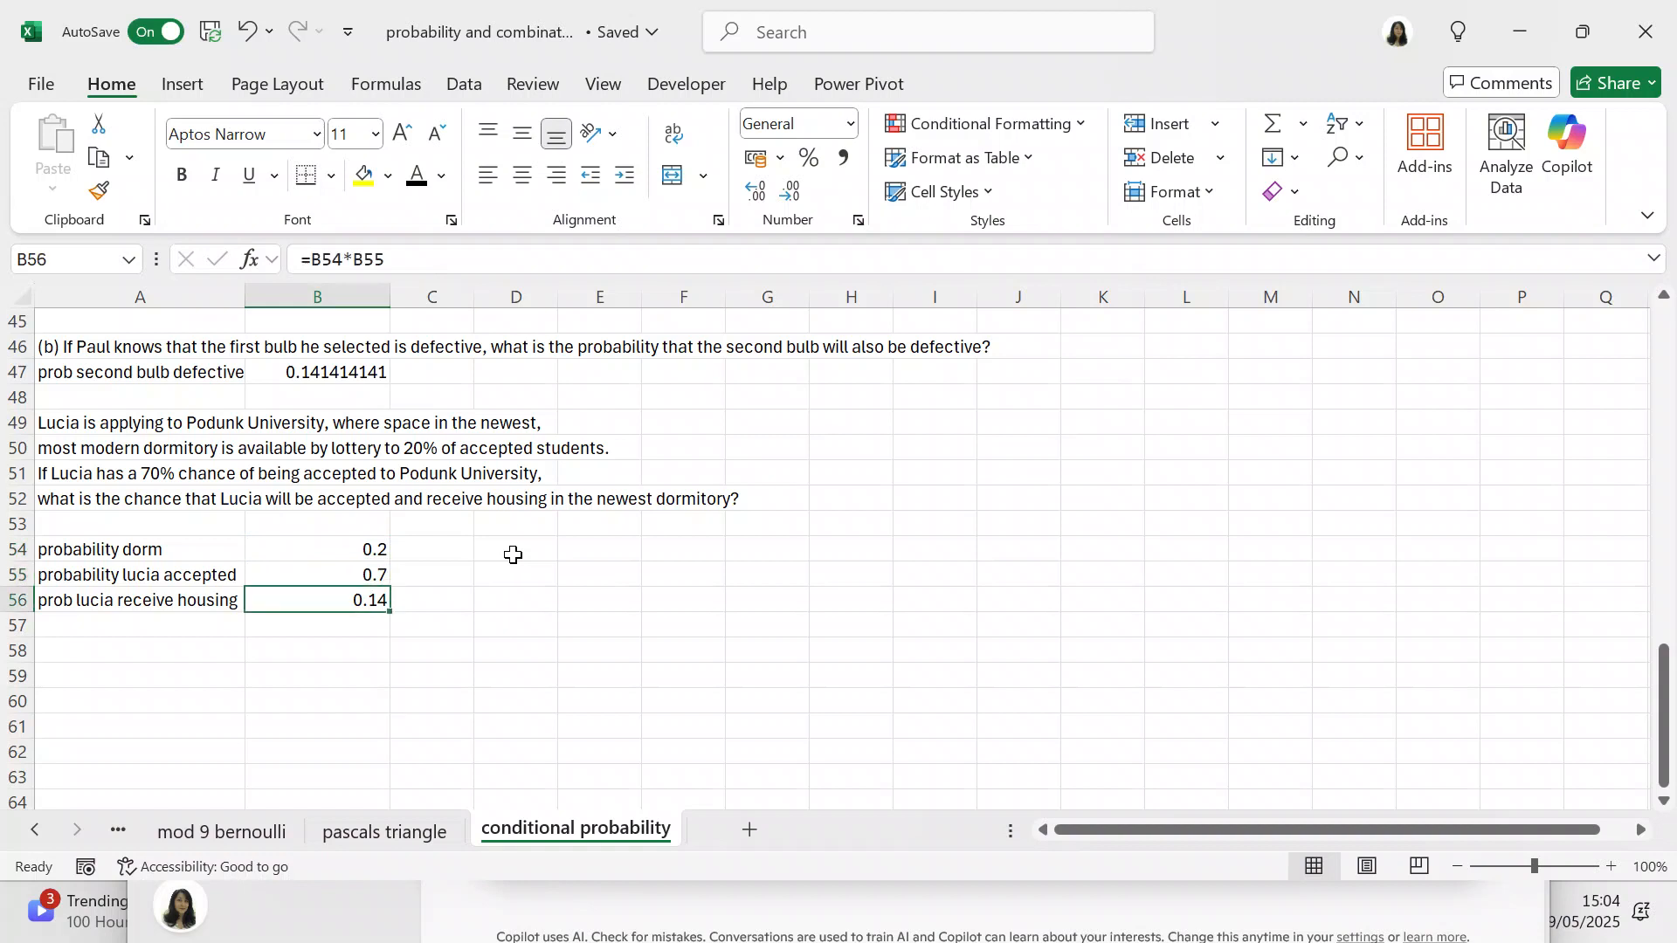